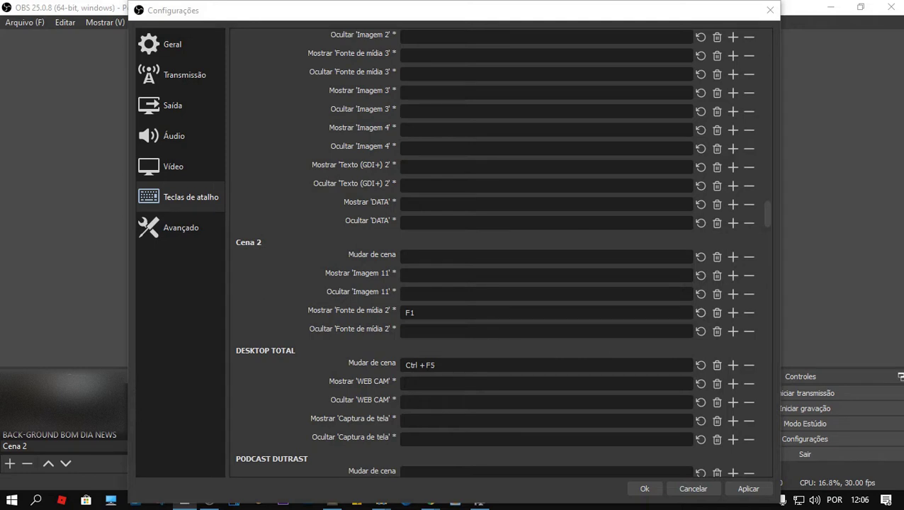
# Assign F5 to show and F6 to hide 'Fonte de mídia 2' in Cena 2, and save the hotkey settings
pyautogui.moveTo(753, 262); pyautogui.dragTo(515, 179)
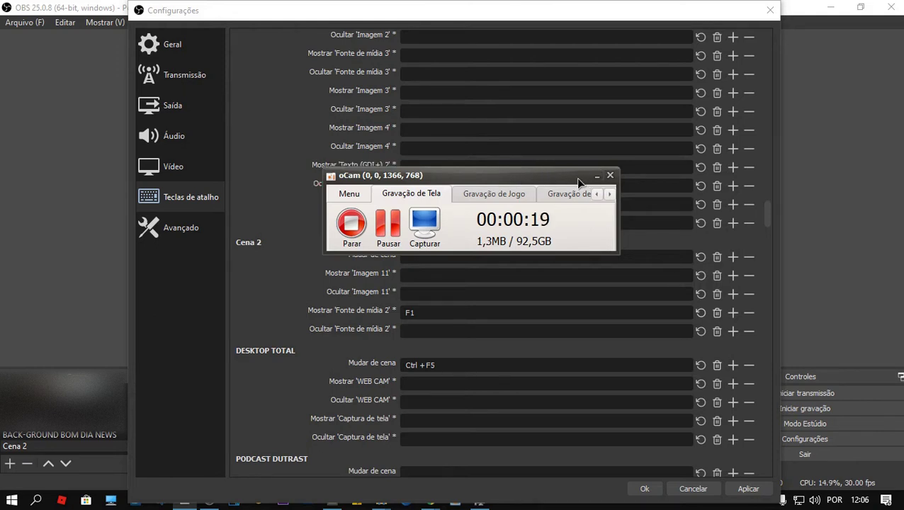
pyautogui.moveTo(576, 177); pyautogui.dragTo(323, 345)
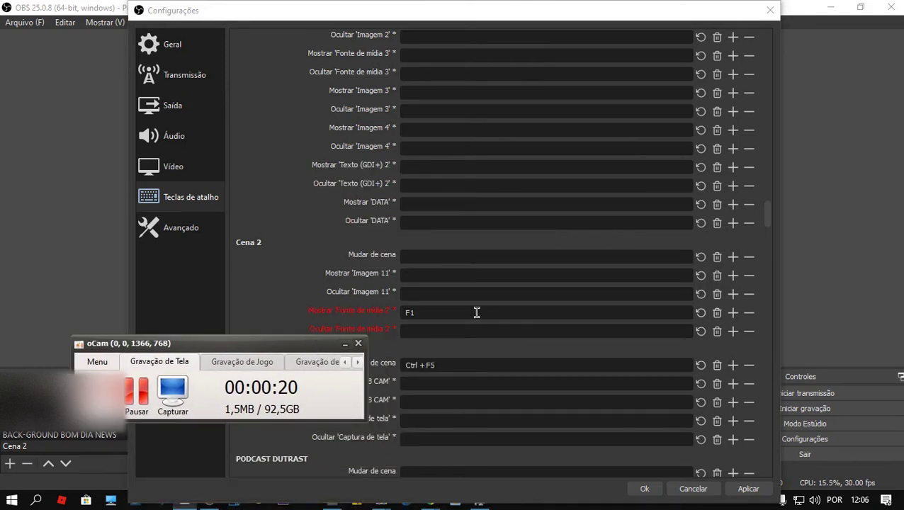
pyautogui.click(439, 313)
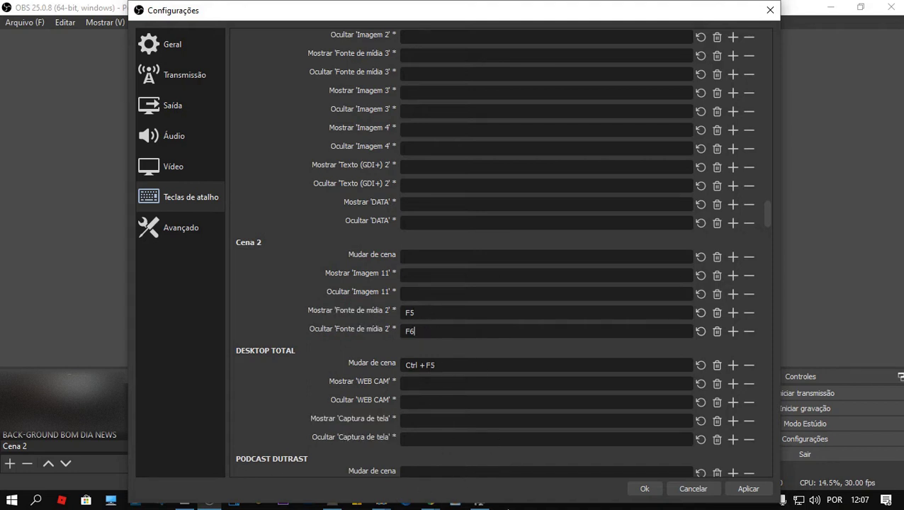
pyautogui.moveTo(513, 503); pyautogui.dragTo(513, 479)
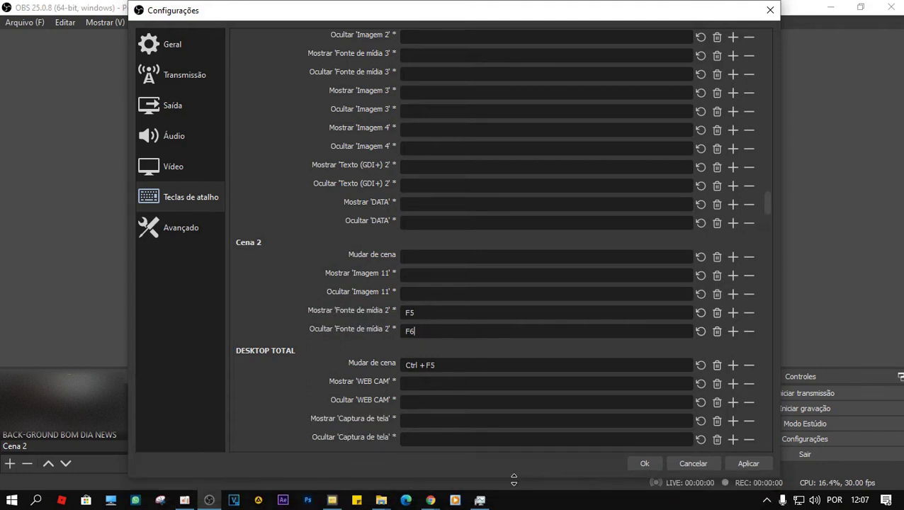
pyautogui.click(186, 501)
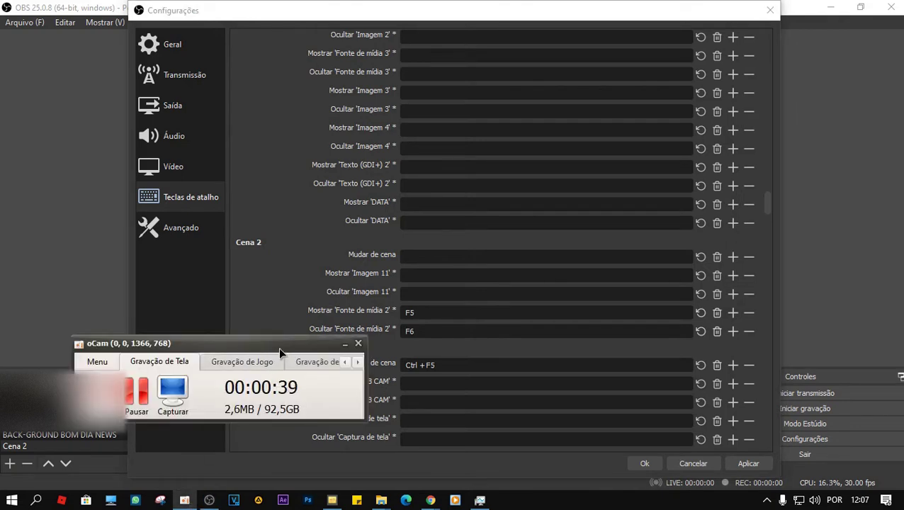
pyautogui.click(345, 344)
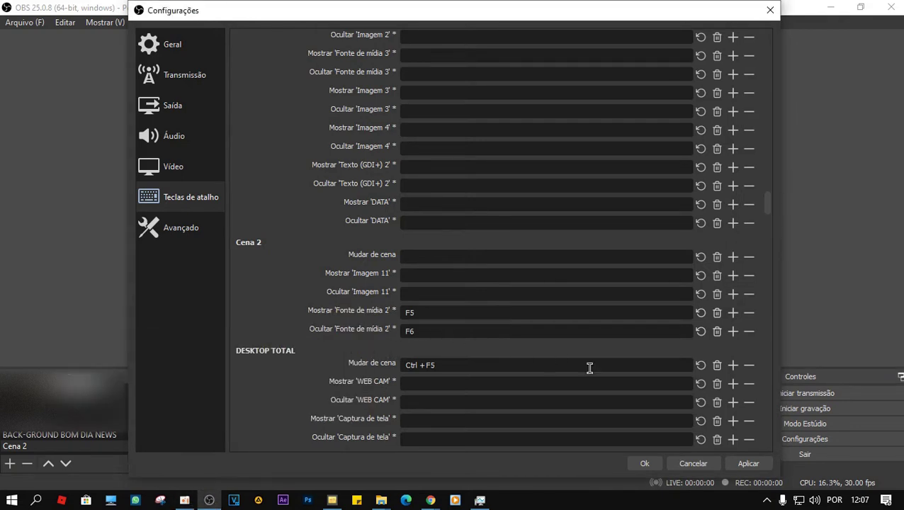
pyautogui.click(644, 463)
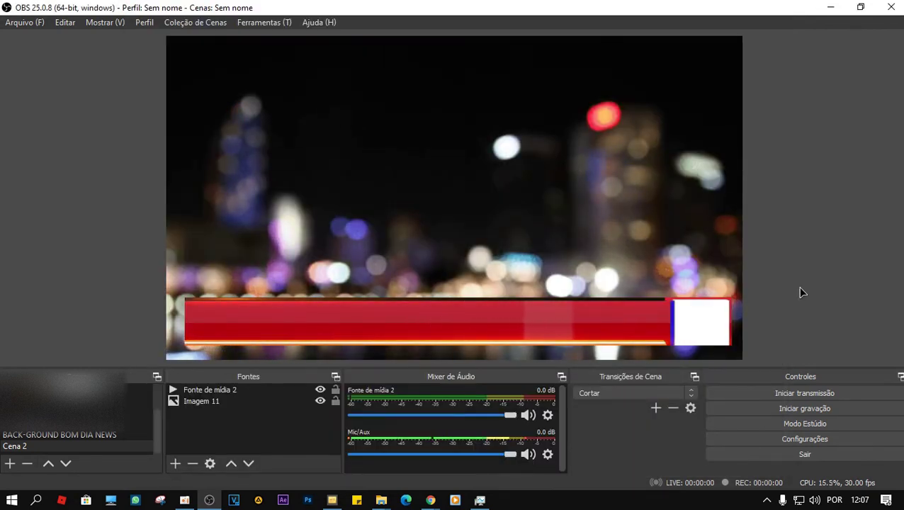
# Test the hide and show hotkeys of 'Fonte de mídia 2' several times, finishing with the source hidden
pyautogui.press('F2')
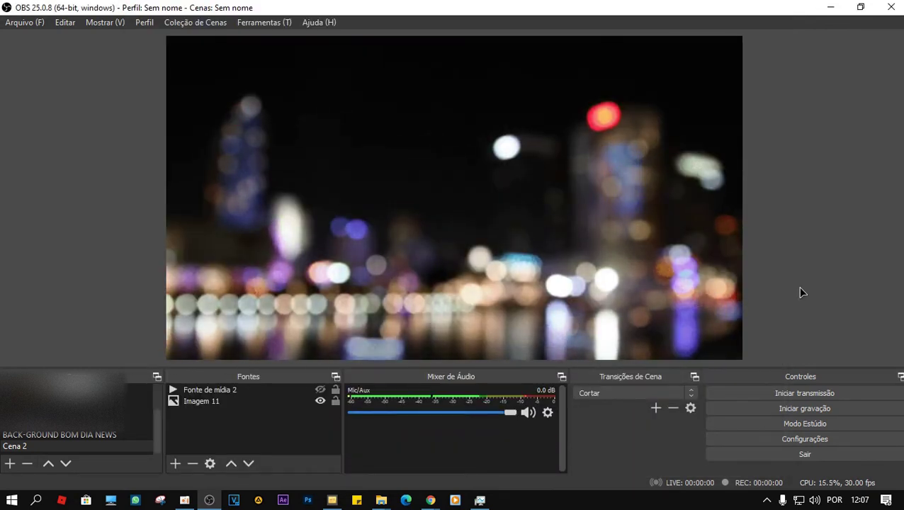
pyautogui.press('F1')
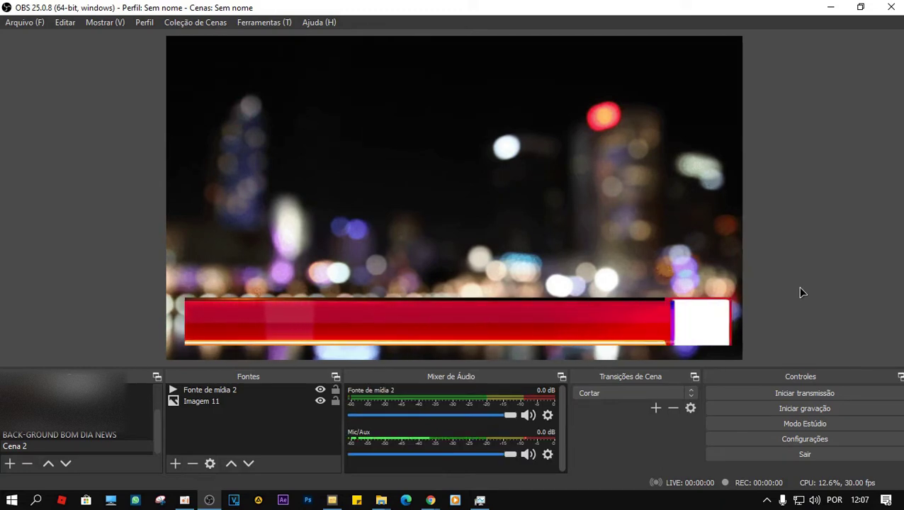
pyautogui.press('F2')
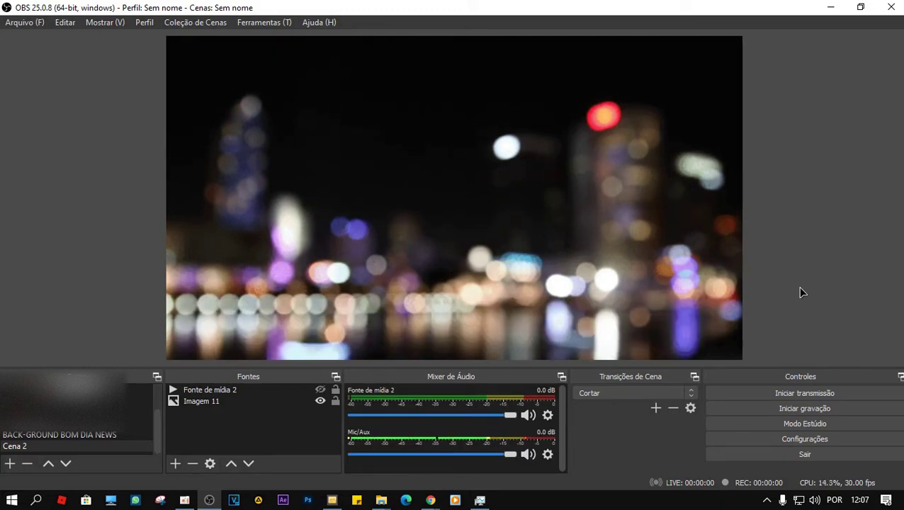
pyautogui.press('F1')
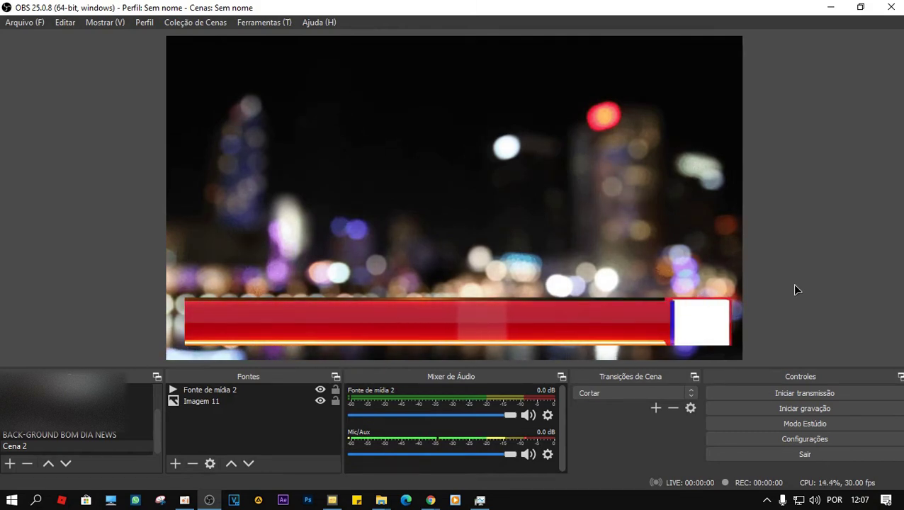
pyautogui.press('F2')
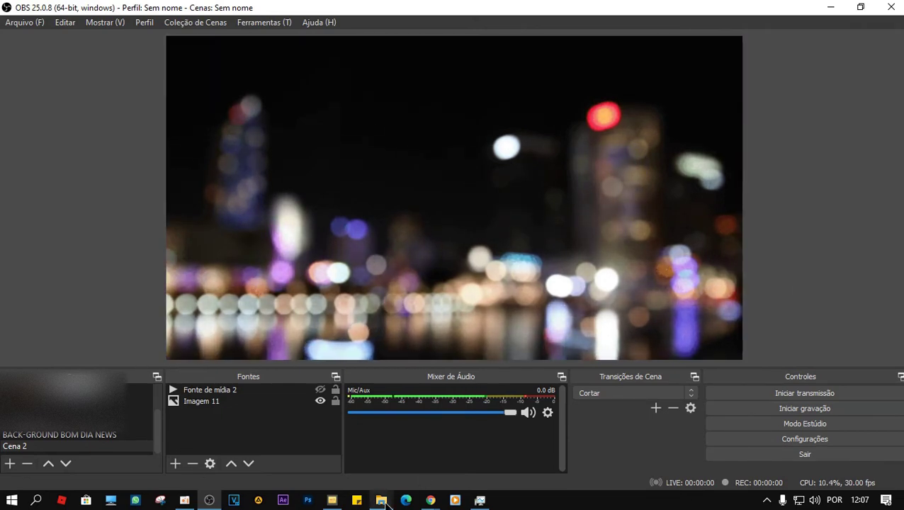
# Preview the OUT video in the CG RODAPÉ EM VERMELHO - PARA OBS folder, and return to OBS
pyautogui.moveTo(381, 501)
pyautogui.click(413, 450)
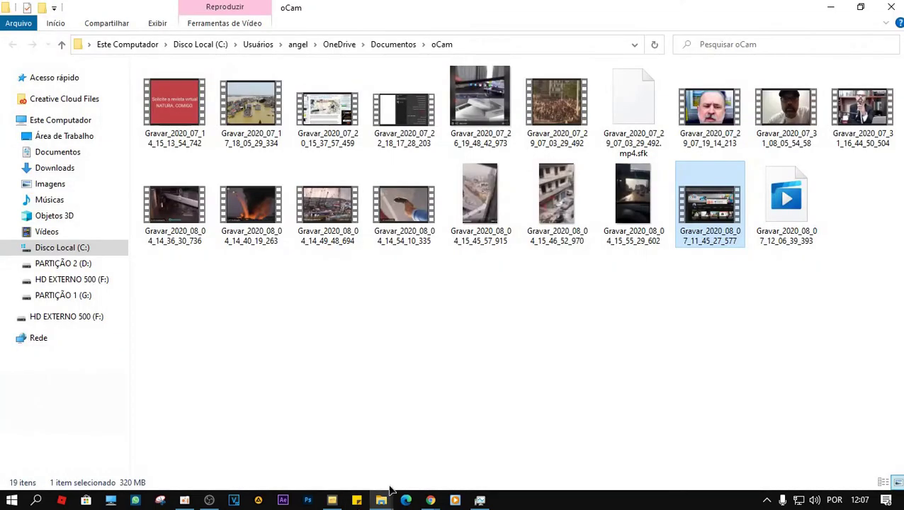
pyautogui.click(830, 6)
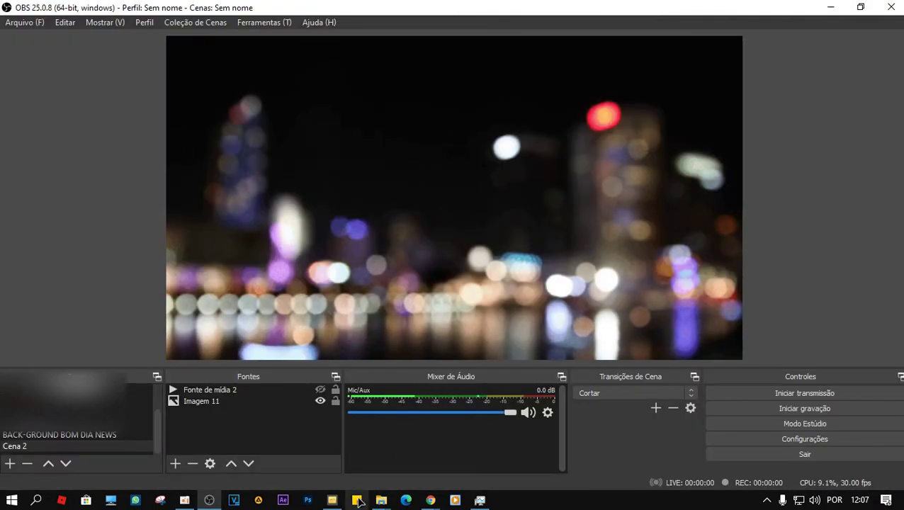
pyautogui.moveTo(381, 501)
pyautogui.click(353, 463)
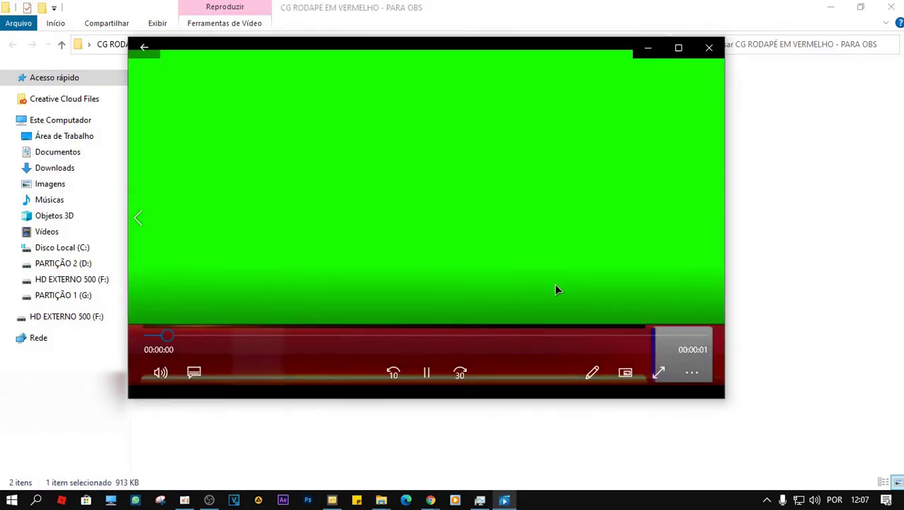
pyautogui.click(709, 48)
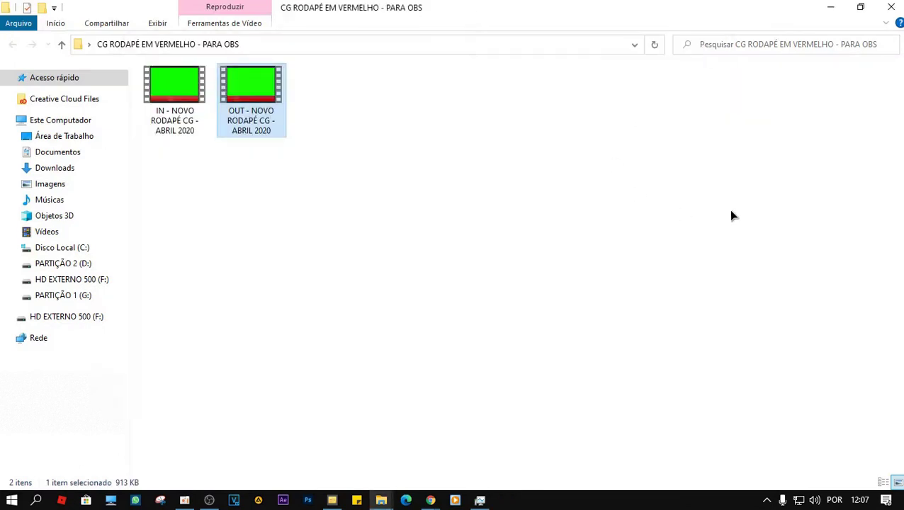
pyautogui.click(209, 501)
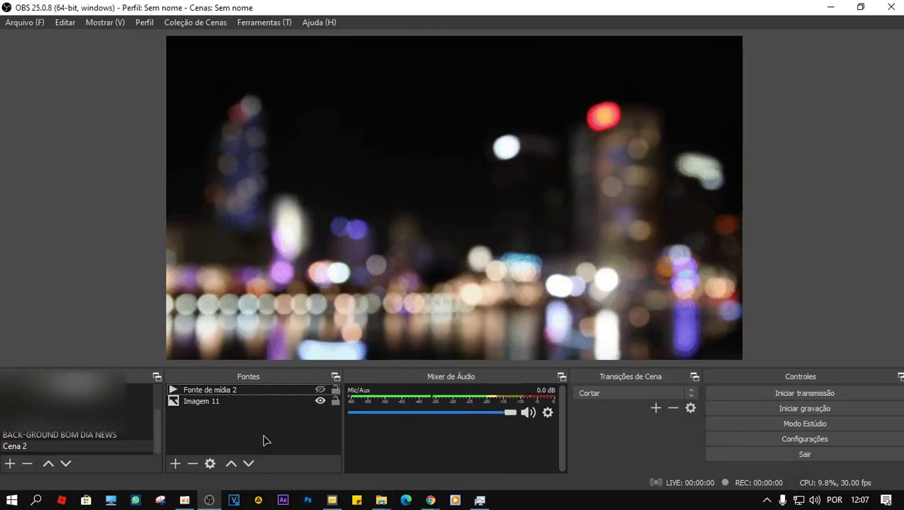
# Add a new media source to Cena 2 that loops the local file OUT - NOVO RODAPÉ CG - ABRIL 2020
pyautogui.click(176, 464)
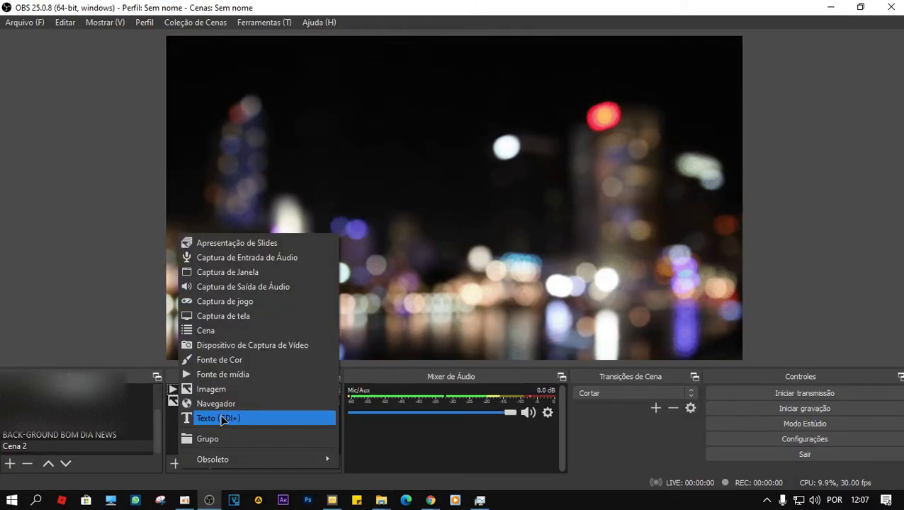
pyautogui.click(262, 382)
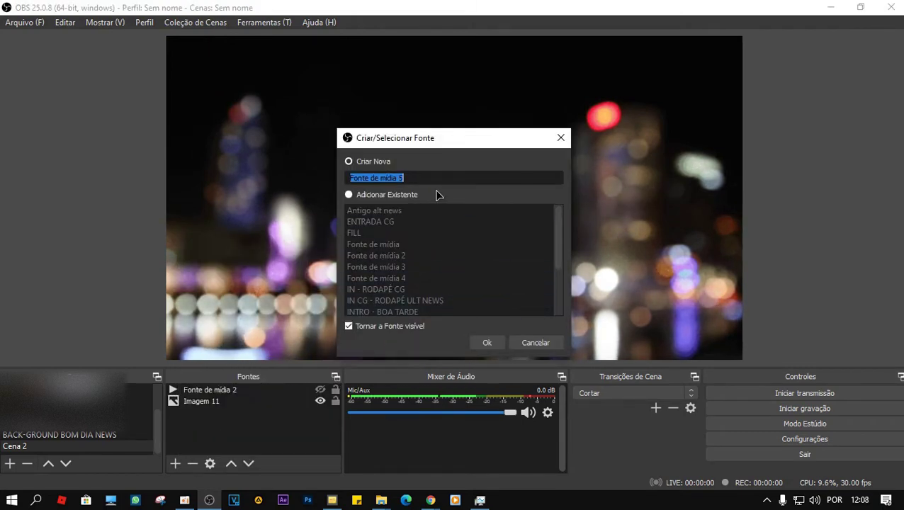
pyautogui.click(486, 343)
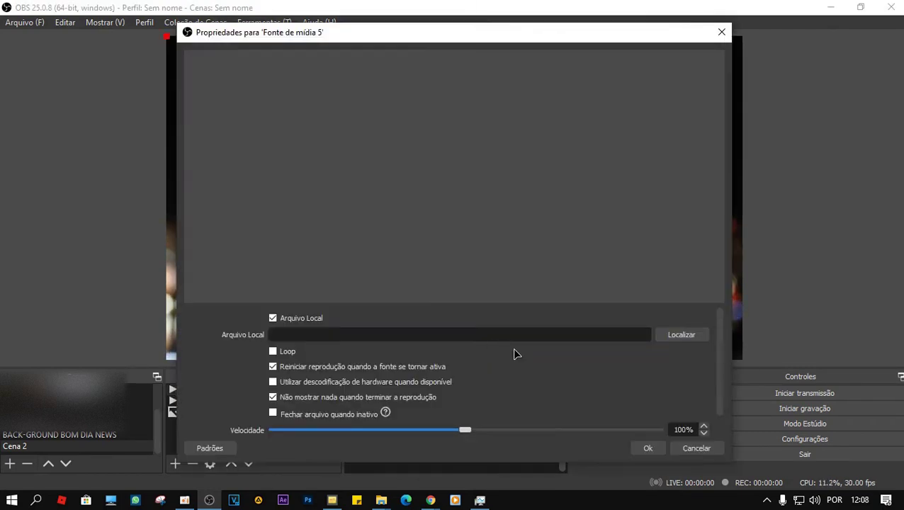
pyautogui.click(288, 352)
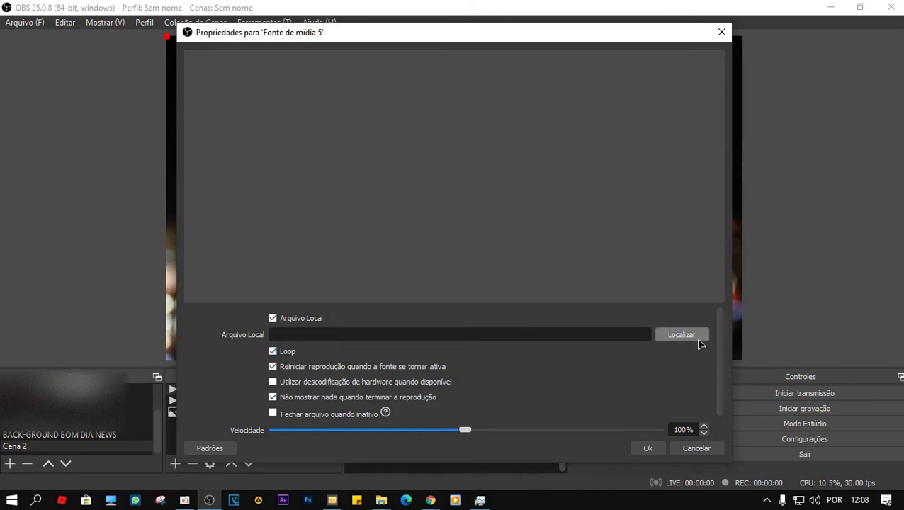
pyautogui.click(677, 340)
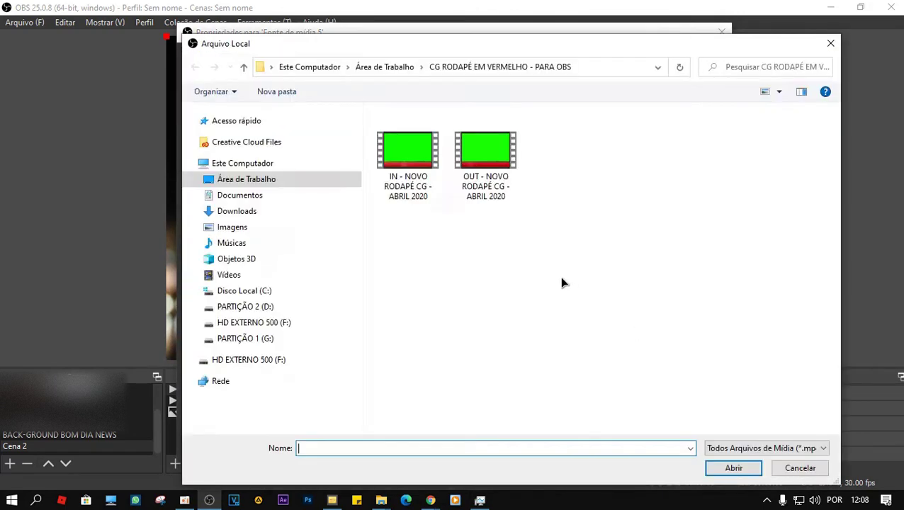
pyautogui.click(485, 173)
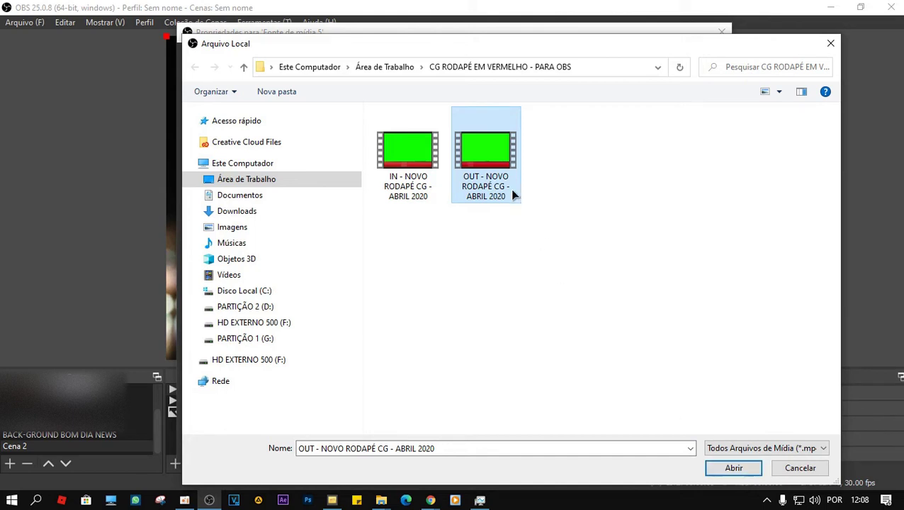
pyautogui.click(717, 466)
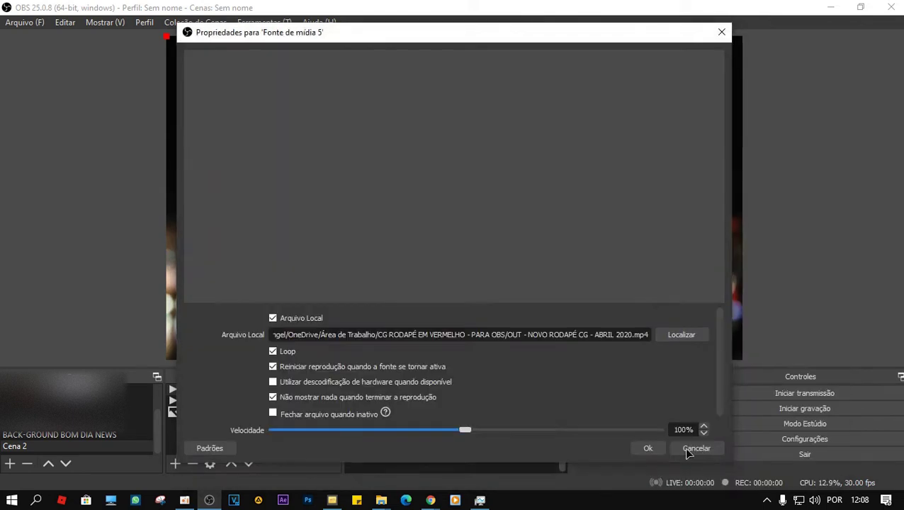
pyautogui.click(632, 448)
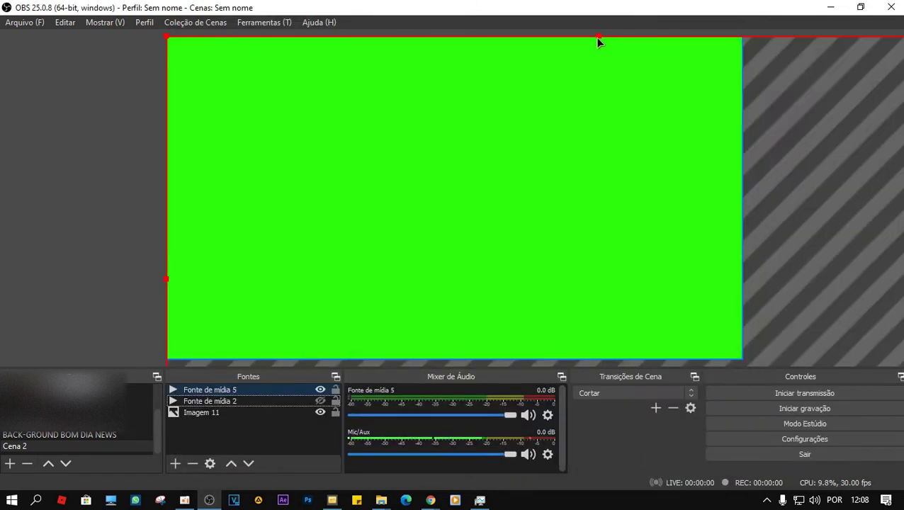
# Fit the new media source to the whole canvas and add a Chroma Key effect filter to it
pyautogui.moveTo(598, 40); pyautogui.dragTo(489, 203)
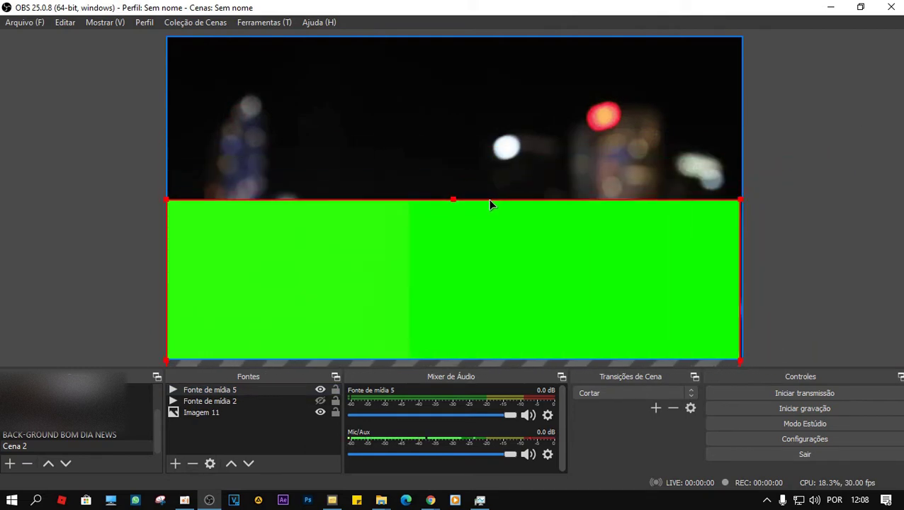
pyautogui.hotkey('ctrl', 'r')
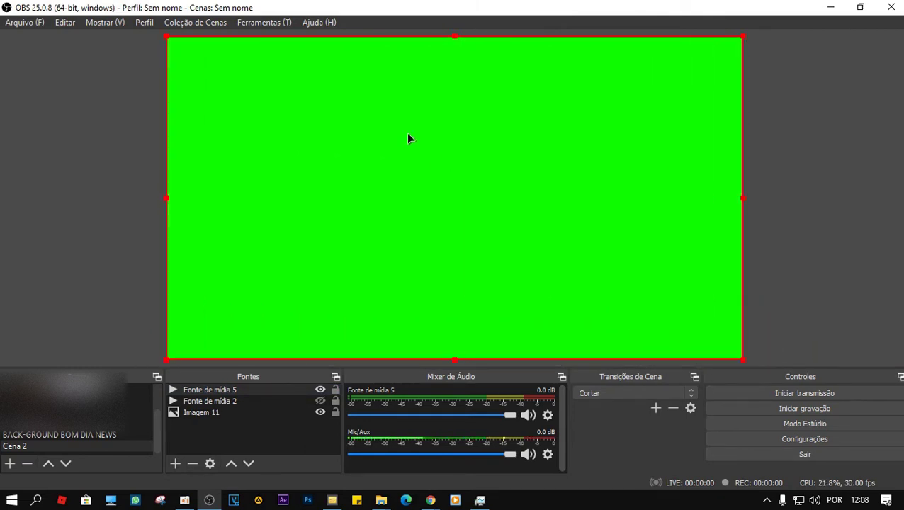
pyautogui.rightClick(408, 138)
pyautogui.click(457, 417)
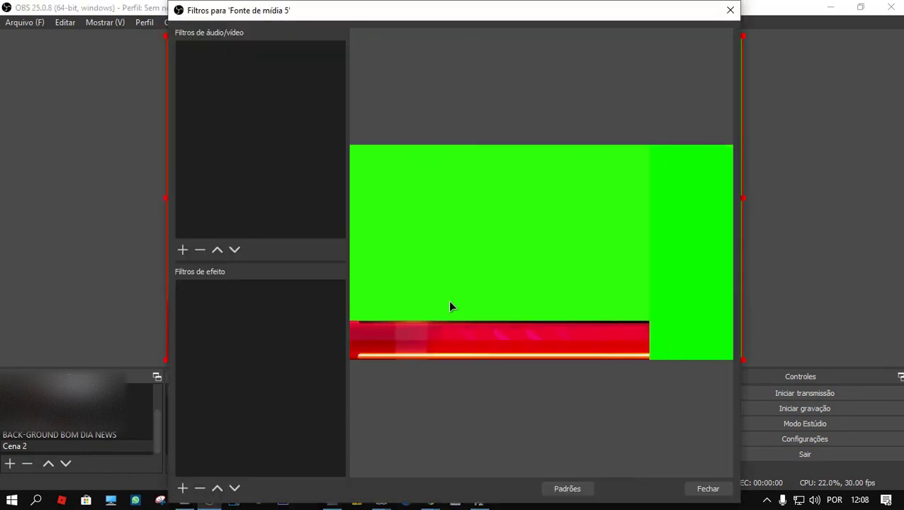
pyautogui.rightClick(237, 313)
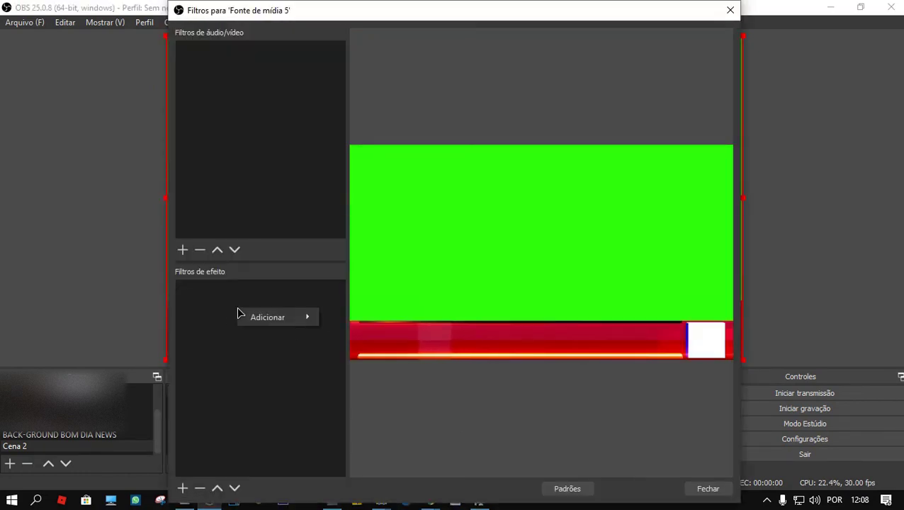
pyautogui.rightClick(218, 305)
pyautogui.rightClick(216, 305)
pyautogui.moveTo(241, 315)
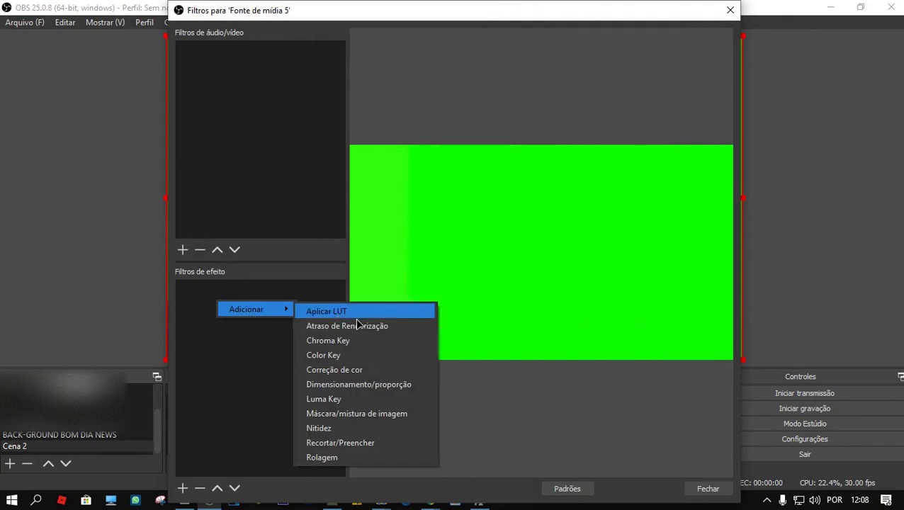
pyautogui.click(361, 339)
pyautogui.click(423, 282)
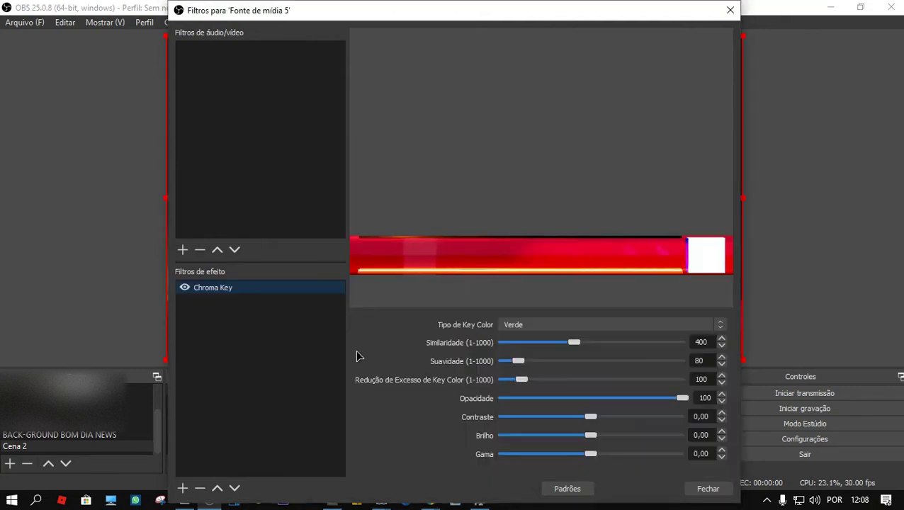
pyautogui.click(706, 489)
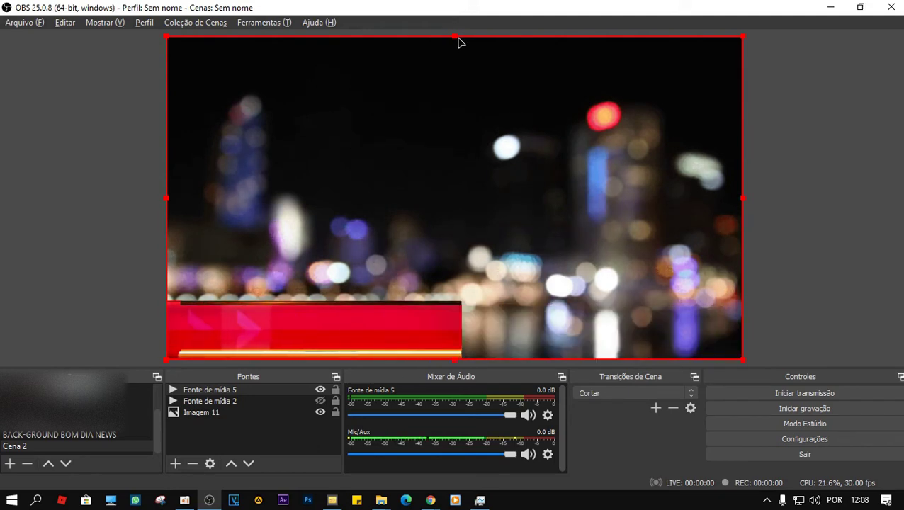
# Crop the top of 'Fonte de mídia 5' down to the red bar, move it to mid-canvas and deselect it
pyautogui.moveTo(455, 38); pyautogui.dragTo(437, 290)
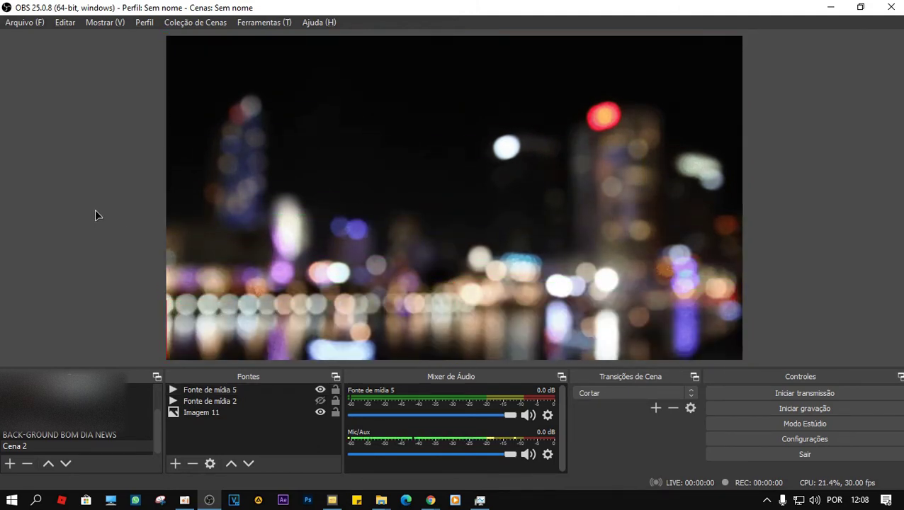
pyautogui.moveTo(386, 318); pyautogui.dragTo(404, 199)
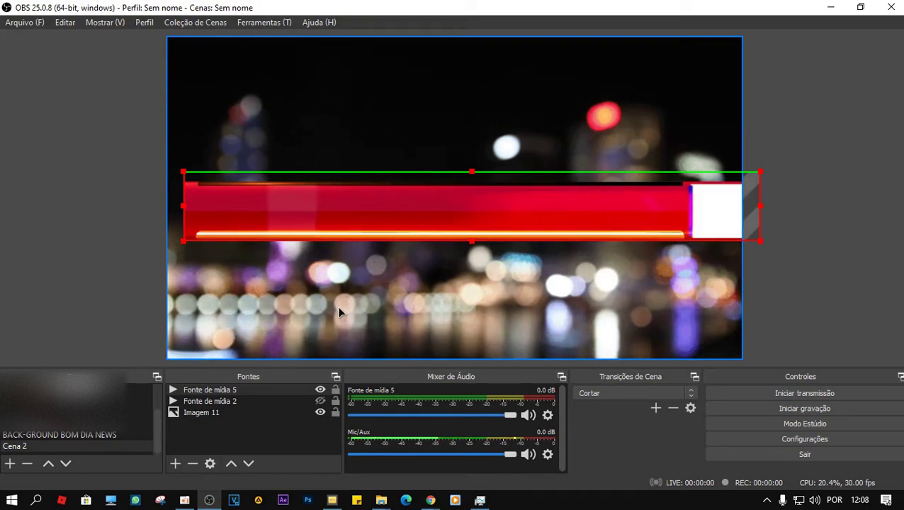
pyautogui.click(119, 276)
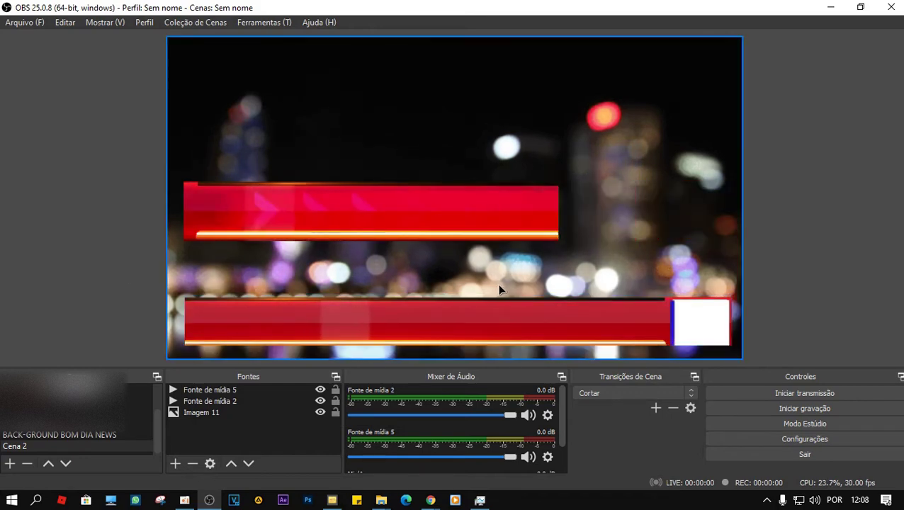
# Scale 'Fonte de mídia 5' down until its full width fits inside the canvas, and move it slightly lower
pyautogui.click(498, 226)
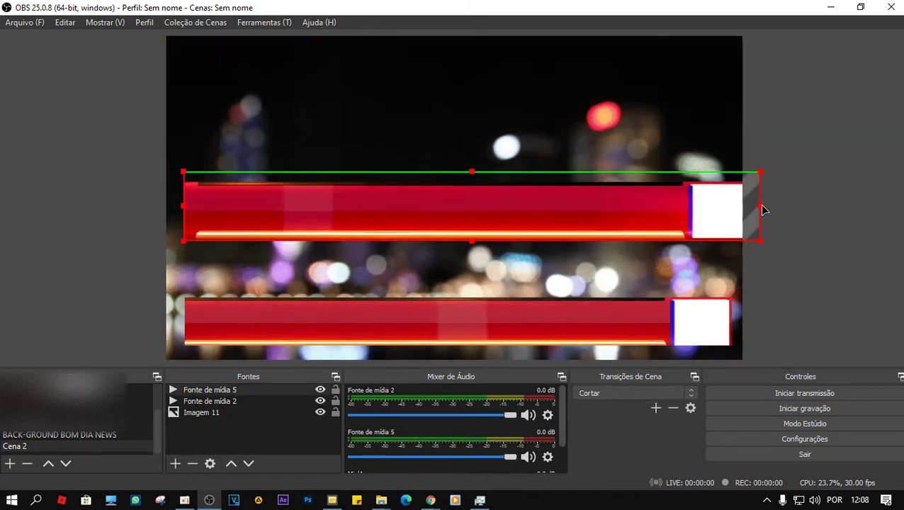
pyautogui.moveTo(757, 209); pyautogui.dragTo(715, 209)
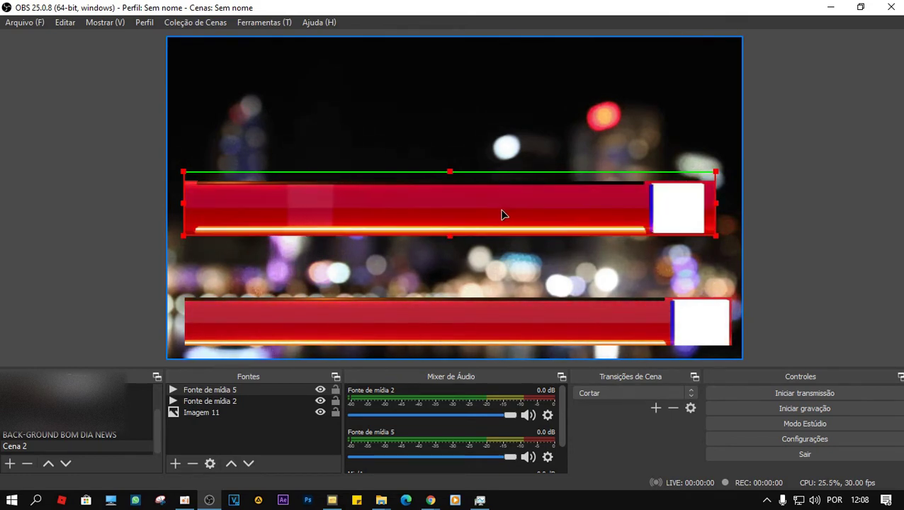
pyautogui.moveTo(502, 214)
pyautogui.mouseDown()
pyautogui.moveTo(510, 282)
pyautogui.moveTo(499, 323)
pyautogui.moveTo(498, 266)
pyautogui.moveTo(501, 326)
pyautogui.moveTo(503, 229)
pyautogui.mouseUp()
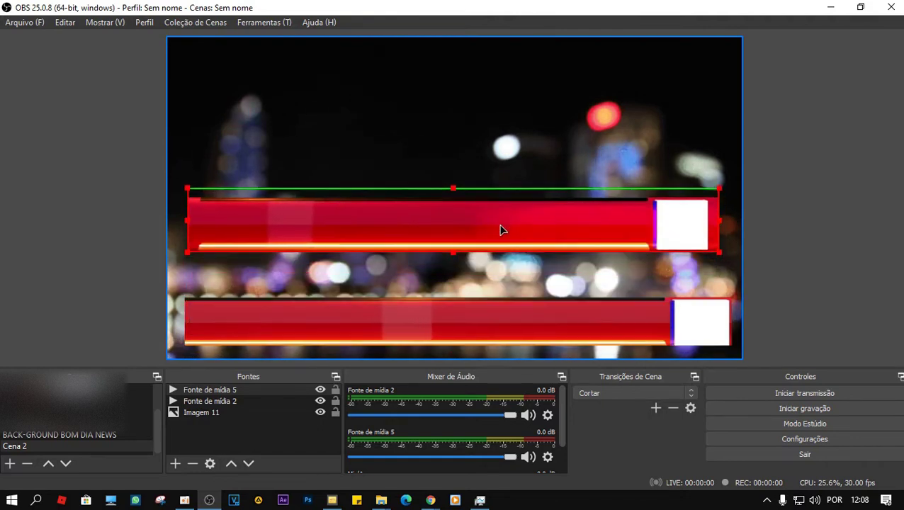
# Scale 'Fonte de mídia 2' down to leave a margin beside the canvas edge, shifting the upper bar out to the left canvas edge
pyautogui.click(507, 333)
pyautogui.moveTo(733, 350); pyautogui.dragTo(724, 350)
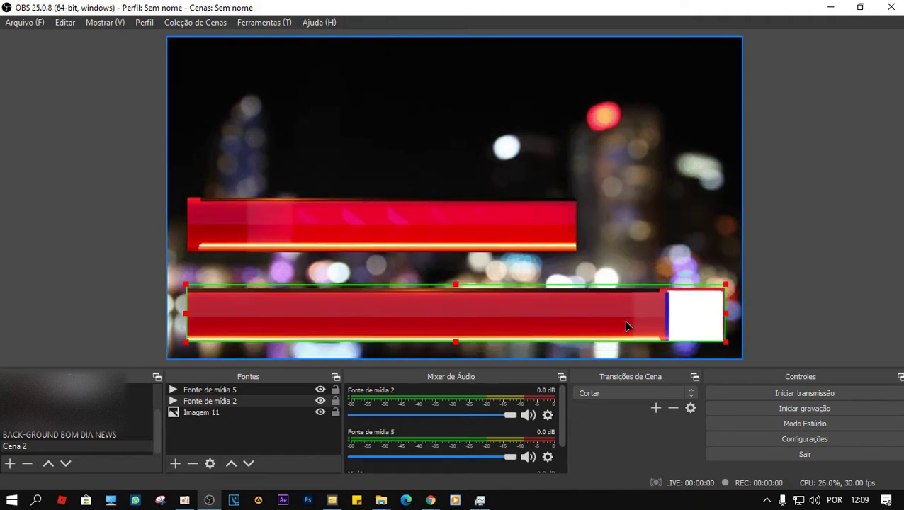
pyautogui.click(546, 223)
pyautogui.moveTo(546, 226)
pyautogui.mouseDown()
pyautogui.moveTo(540, 272)
pyautogui.moveTo(550, 311)
pyautogui.moveTo(532, 226)
pyautogui.mouseUp()
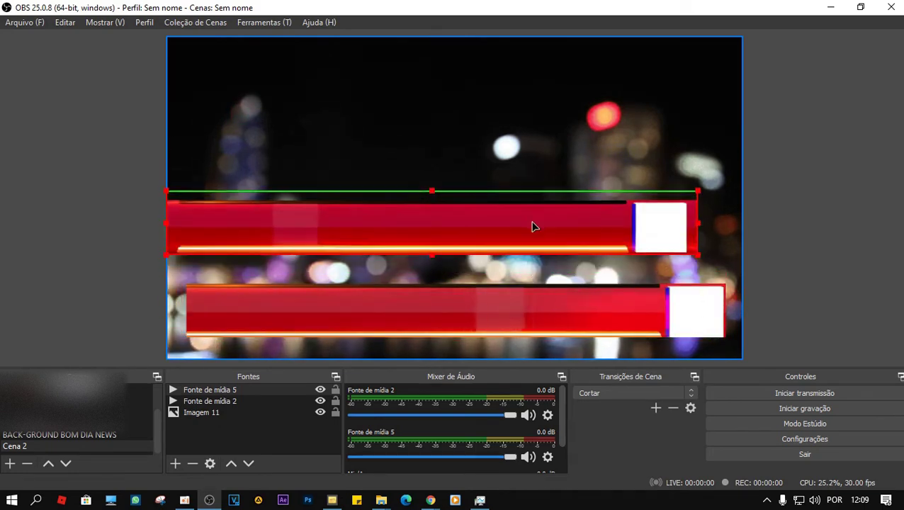
pyautogui.click(591, 321)
pyautogui.moveTo(729, 313); pyautogui.dragTo(696, 315)
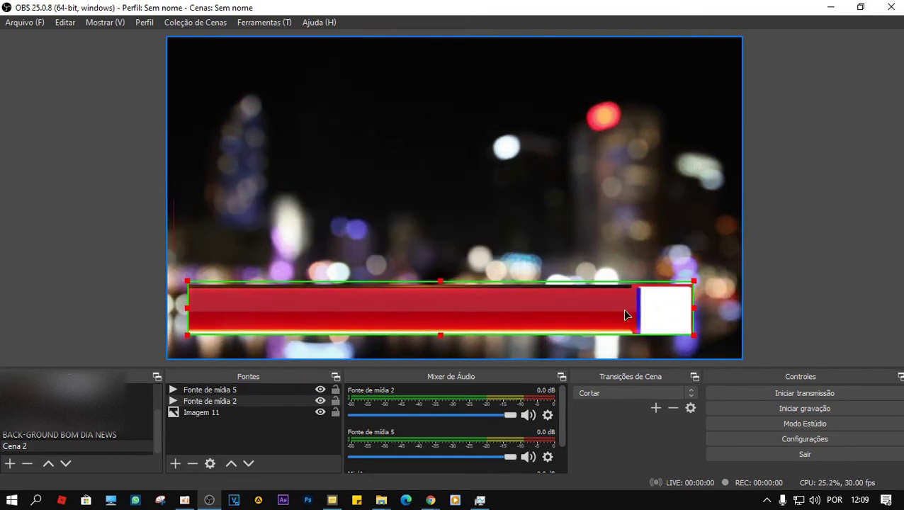
# Shrink 'Fonte de mídia 5' to nearly the width of the lower bar and move it down so it partly overlaps that bar
pyautogui.click(600, 236)
pyautogui.moveTo(706, 226); pyautogui.dragTo(691, 229)
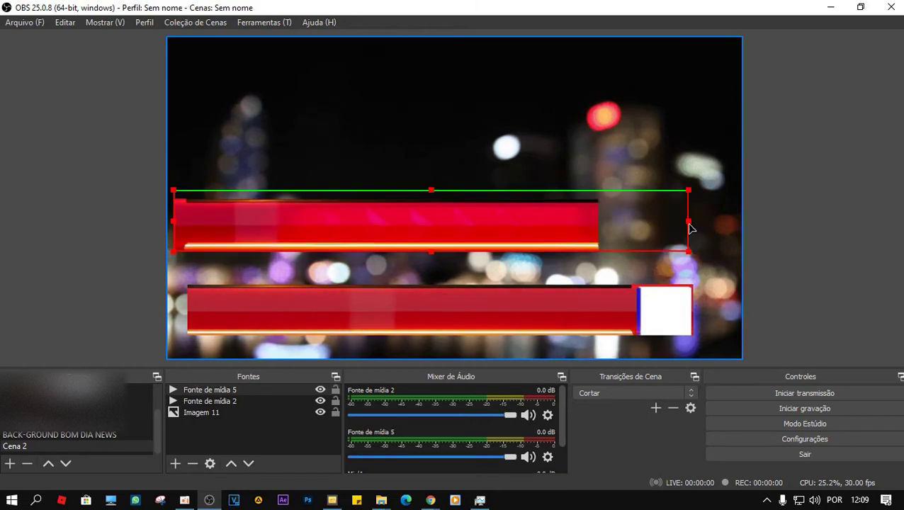
pyautogui.moveTo(567, 241); pyautogui.dragTo(577, 289)
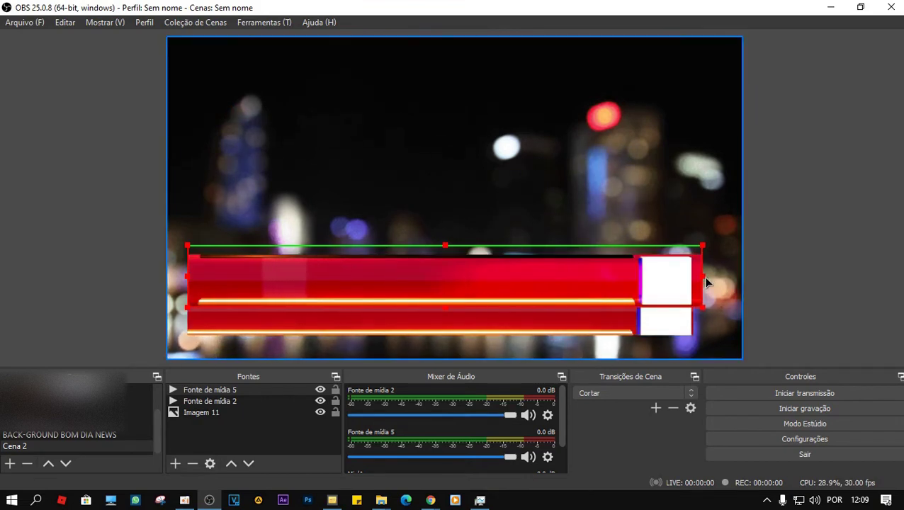
pyautogui.moveTo(705, 281); pyautogui.dragTo(694, 282)
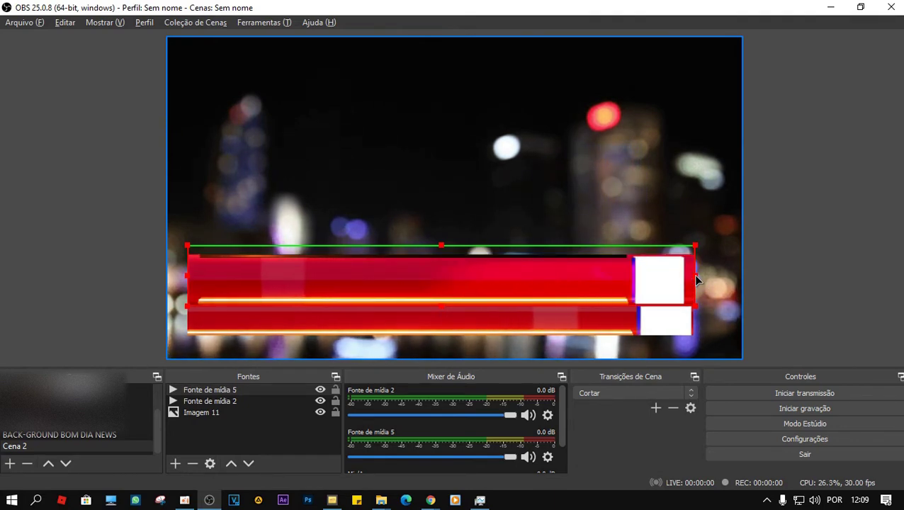
pyautogui.moveTo(696, 281); pyautogui.dragTo(689, 280)
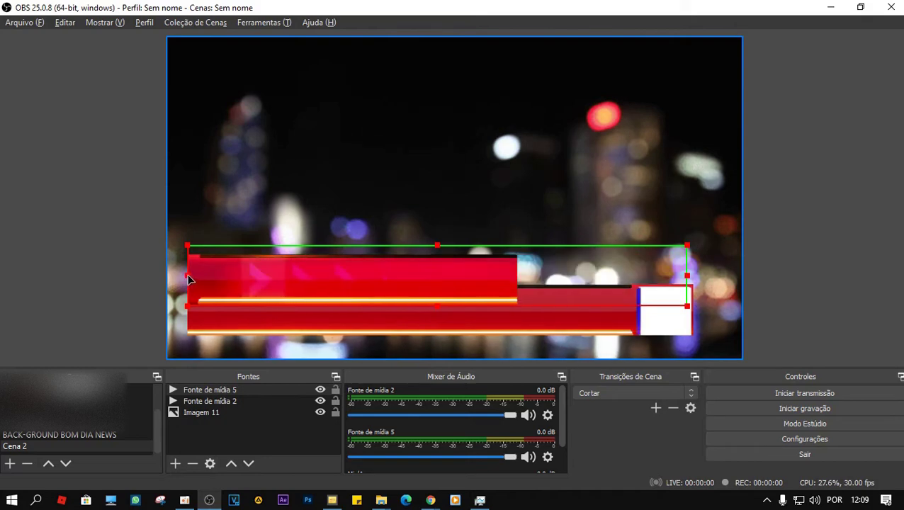
# Place 'Fonte de mídia 5' directly over 'Fonte de mídia 2', match its width and edges to that bar, and deselect it
pyautogui.moveTo(188, 278); pyautogui.dragTo(200, 280)
pyautogui.moveTo(406, 286); pyautogui.dragTo(397, 319)
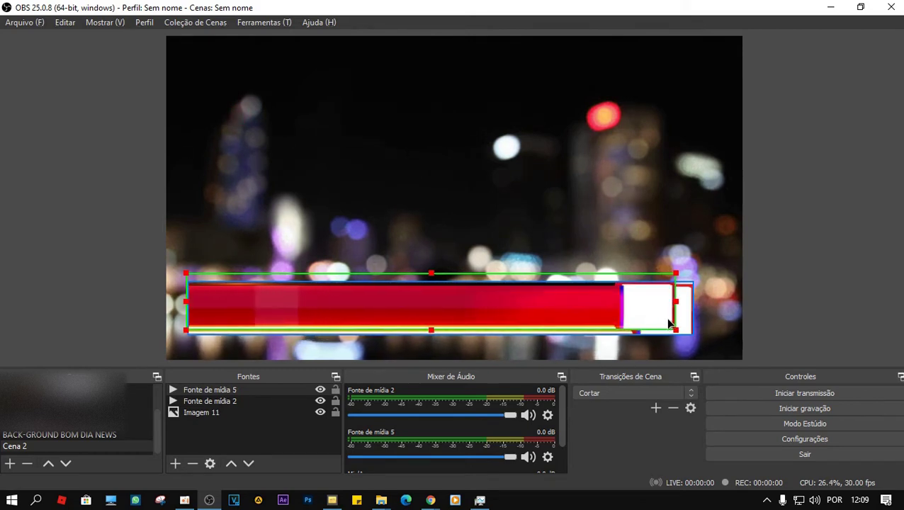
pyautogui.moveTo(678, 311); pyautogui.dragTo(693, 311)
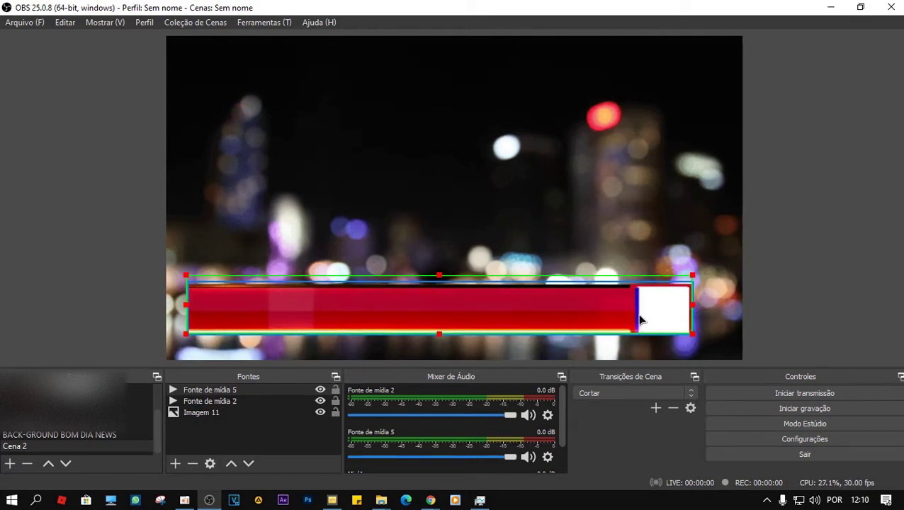
pyautogui.moveTo(640, 317); pyautogui.dragTo(641, 320)
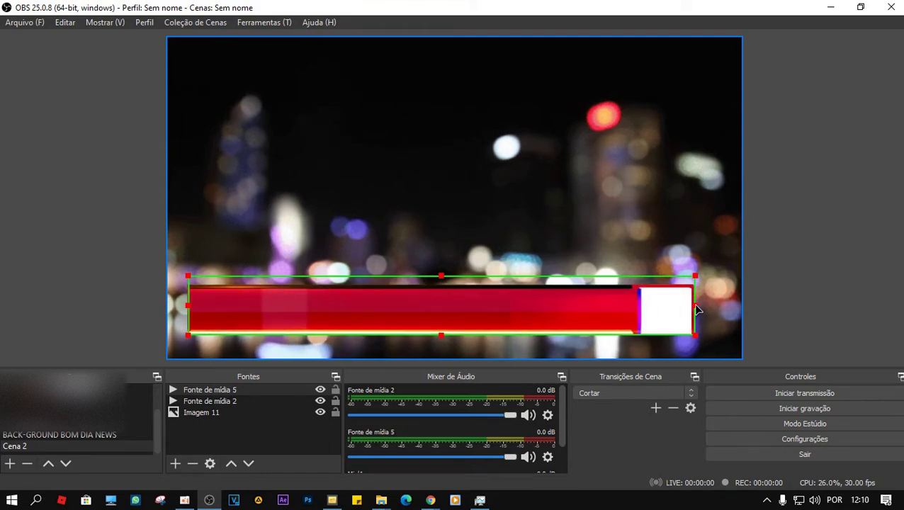
pyautogui.click(777, 286)
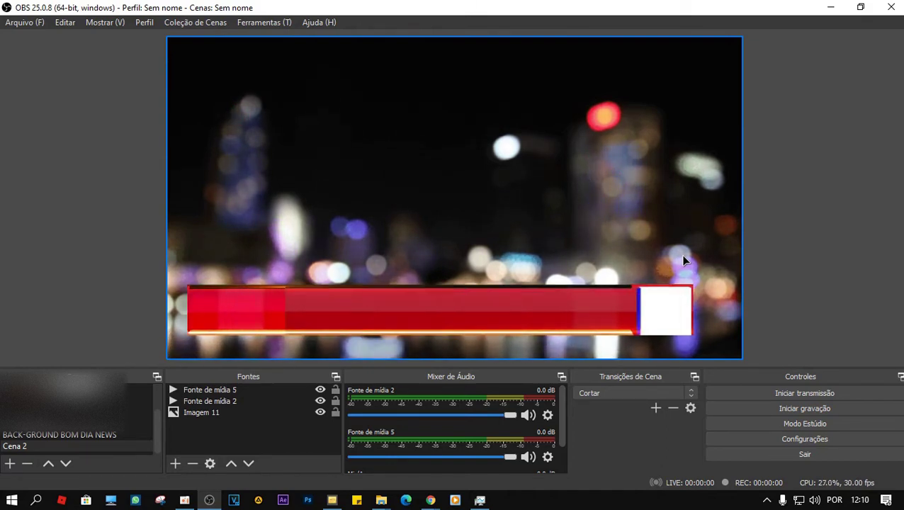
# Turn off looping in the properties of 'Fonte de mídia 5'
pyautogui.click(515, 307)
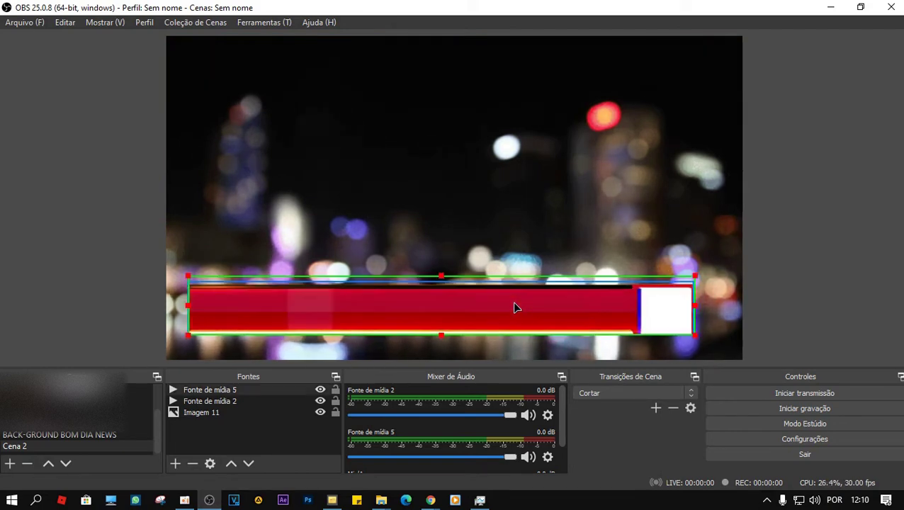
pyautogui.rightClick(255, 391)
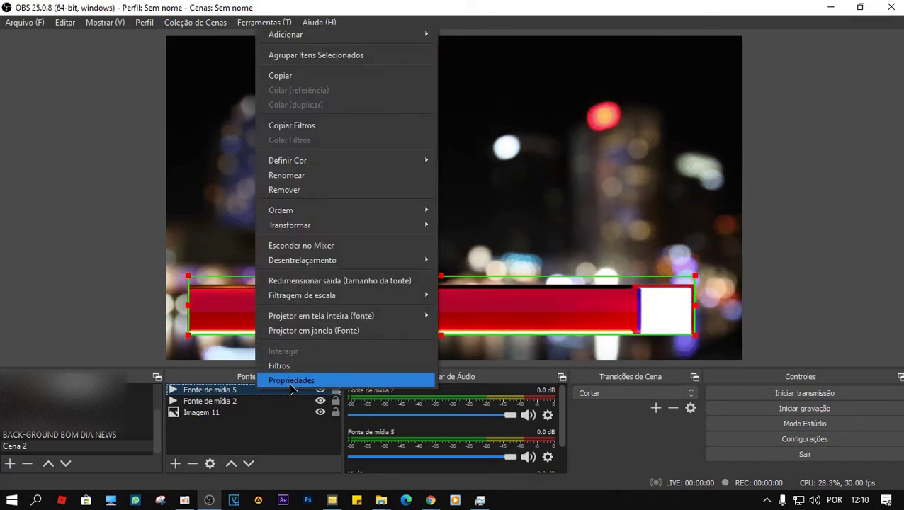
pyautogui.click(287, 380)
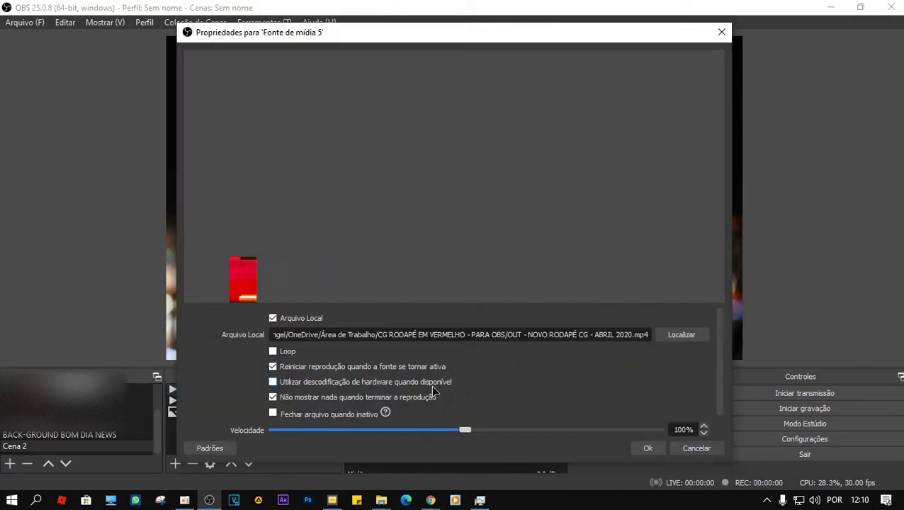
pyautogui.click(647, 448)
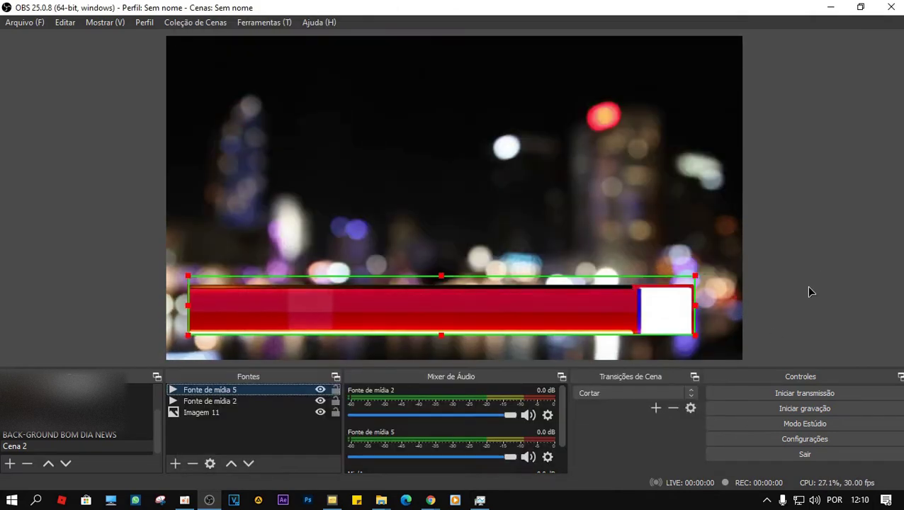
# Assign Cena 2 hotkeys: F5 shows and F6 hides 'Fonte de mídia 2', F7 shows and F8 hides 'Fonte de mídia 5'
pyautogui.click(786, 439)
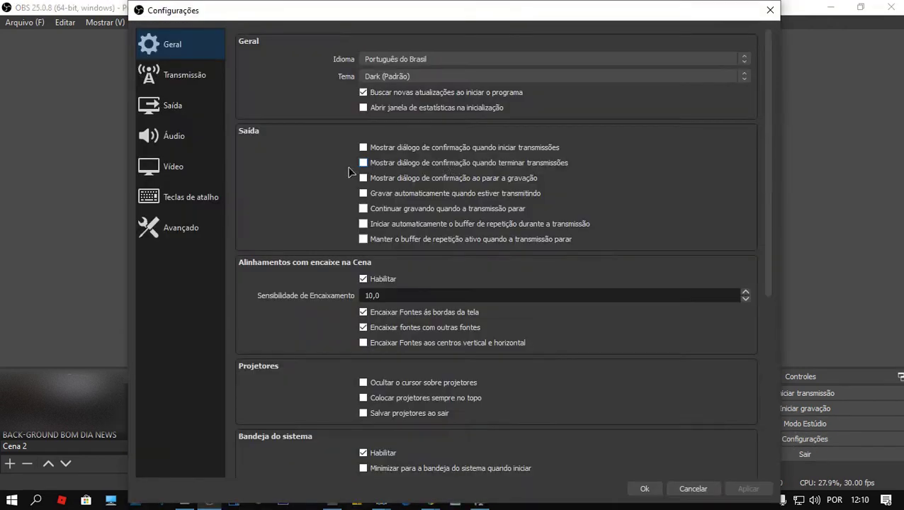
pyautogui.click(199, 201)
pyautogui.scroll(-15, 537, 340)
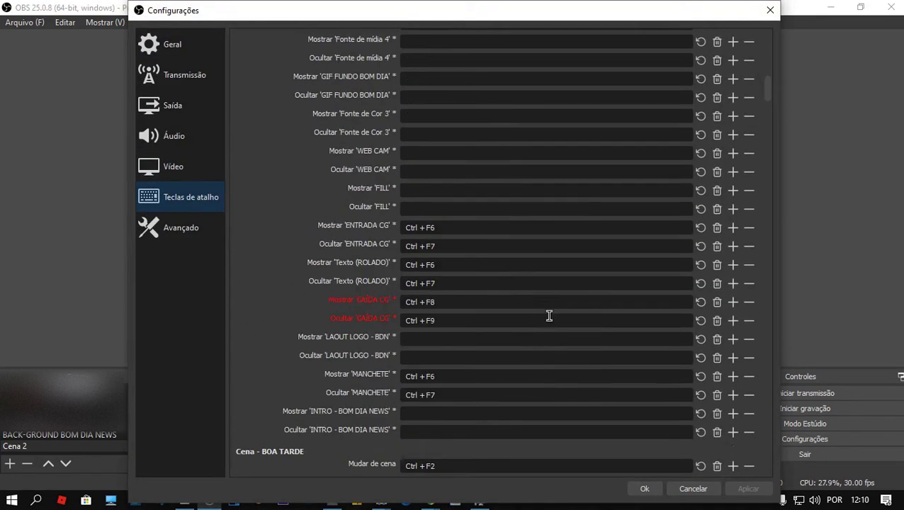
pyautogui.scroll(-8, 550, 282)
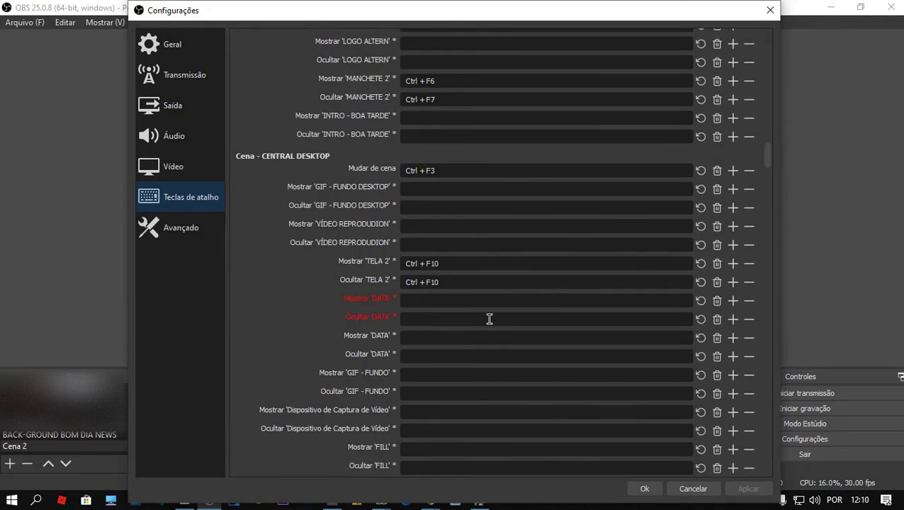
pyautogui.scroll(-5, 500, 317)
pyautogui.scroll(-8, 512, 317)
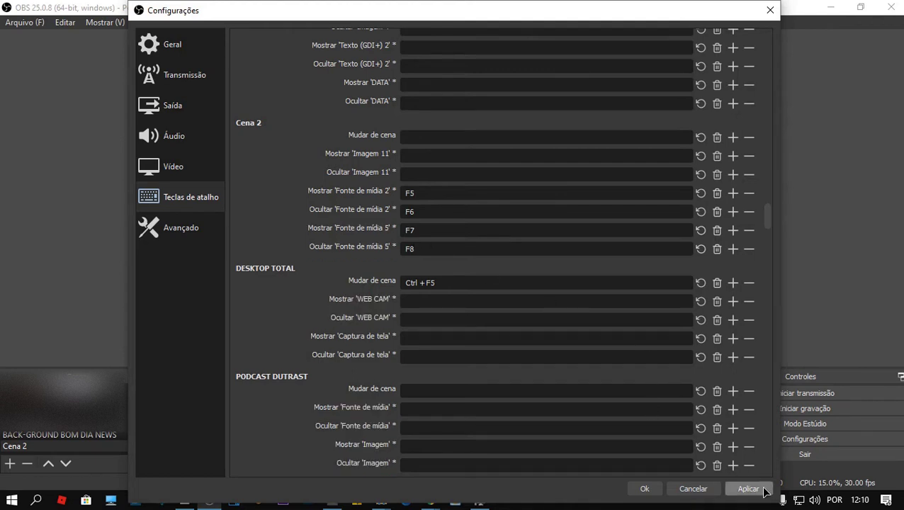
pyautogui.click(642, 489)
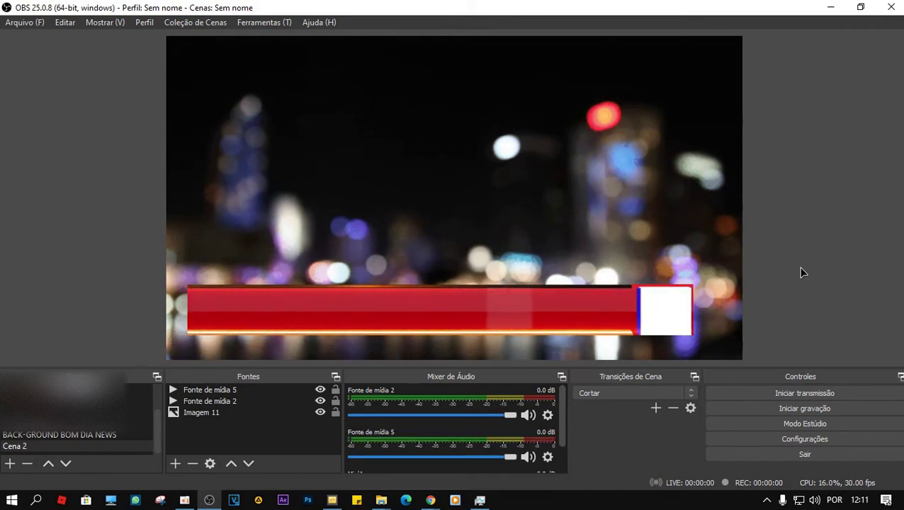
# Test the hotkeys by hiding, showing and hiding 'Fonte de mídia 2' again, and briefly check the oCam recorder
pyautogui.press('F1')
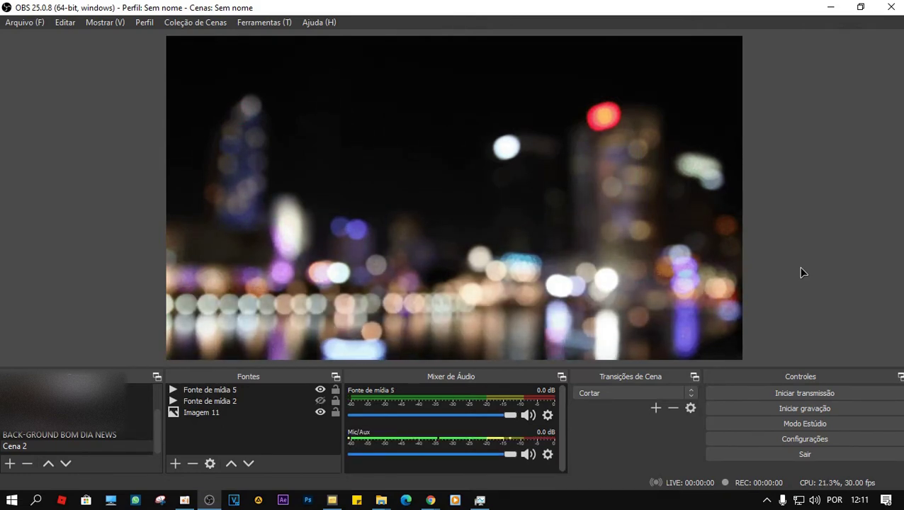
pyautogui.press('F1')
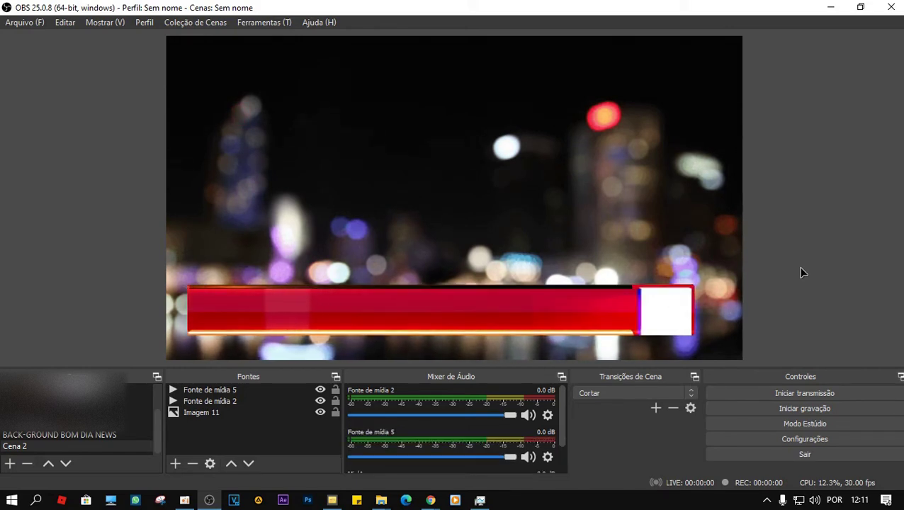
pyautogui.press('F1')
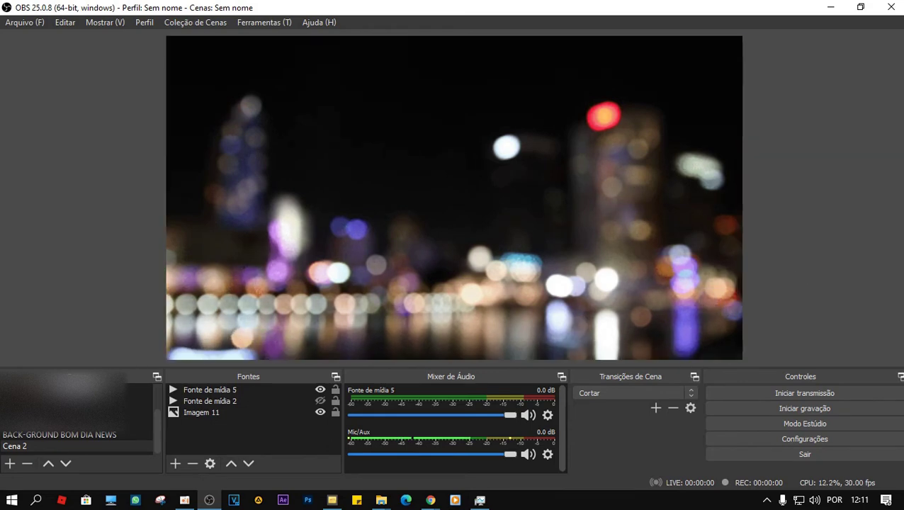
pyautogui.click(184, 500)
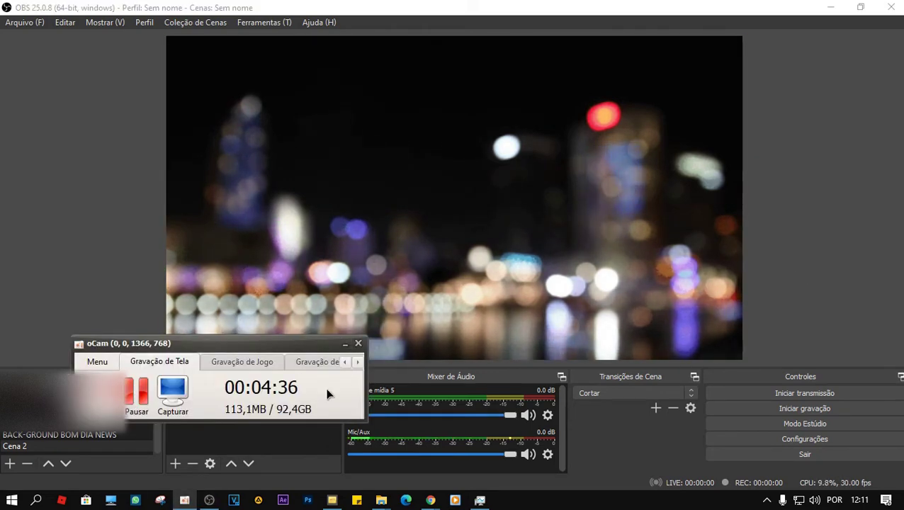
pyautogui.click(96, 234)
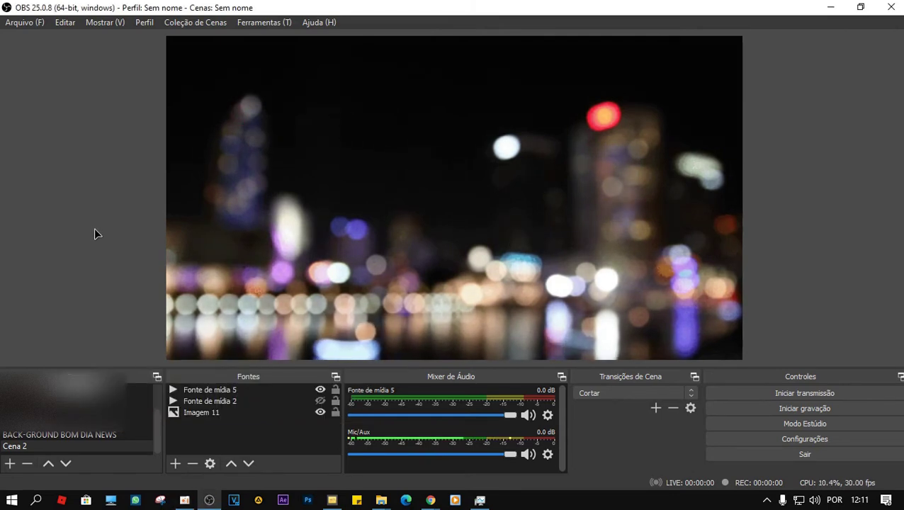
# Test the lower-third sequence by showing 'Fonte de mídia 2', hiding it and playing the exit animation of 'Fonte de mídia 5'
pyautogui.press('F1')
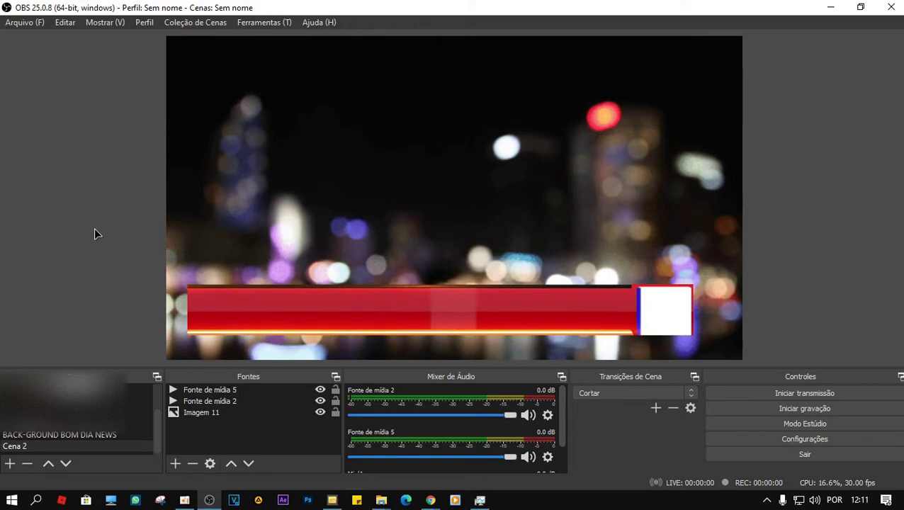
pyautogui.press('F2')
pyautogui.press('F3')
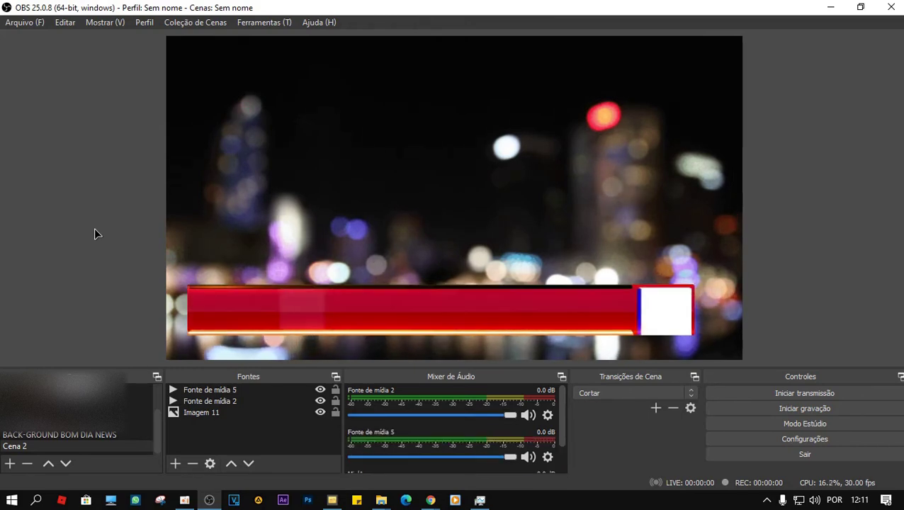
pyautogui.press('F4')
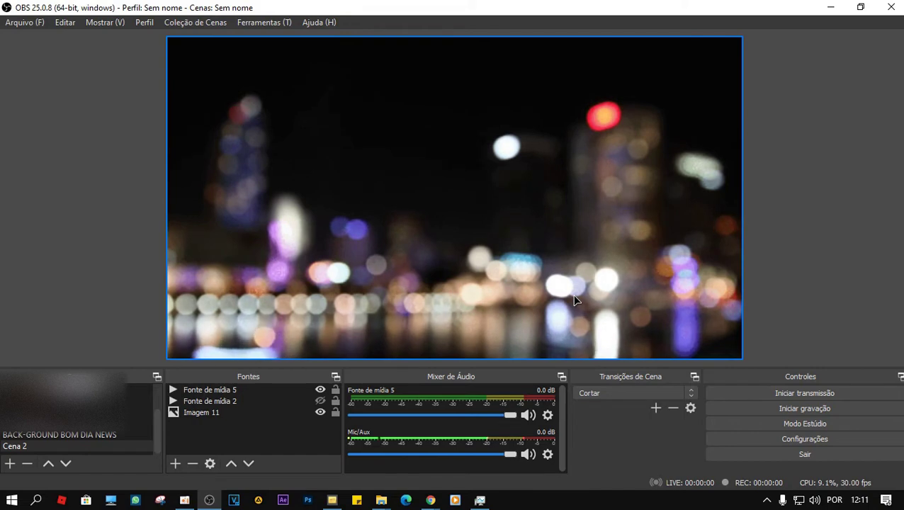
# Hide 'Fonte de mídia 5' with its hotkey, and toggle 'Fonte de mídia 2' on, off and back on
pyautogui.press('F1')
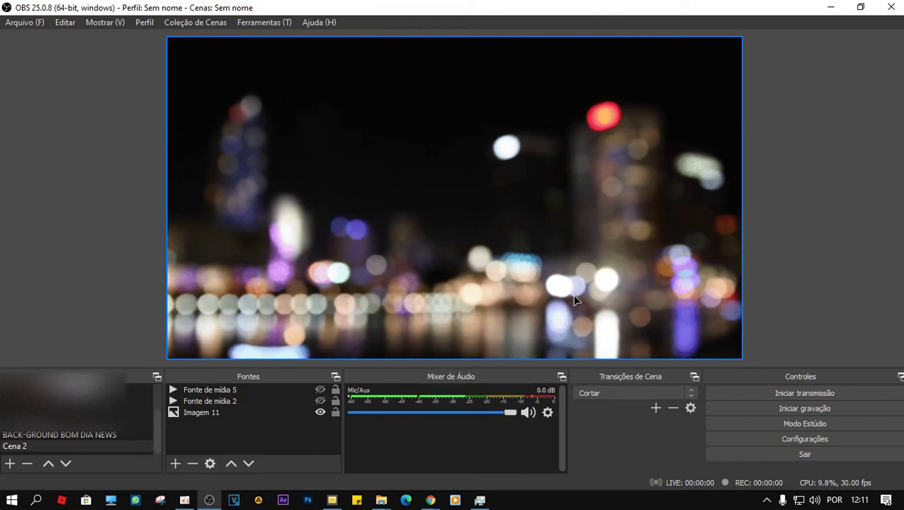
pyautogui.press('1')
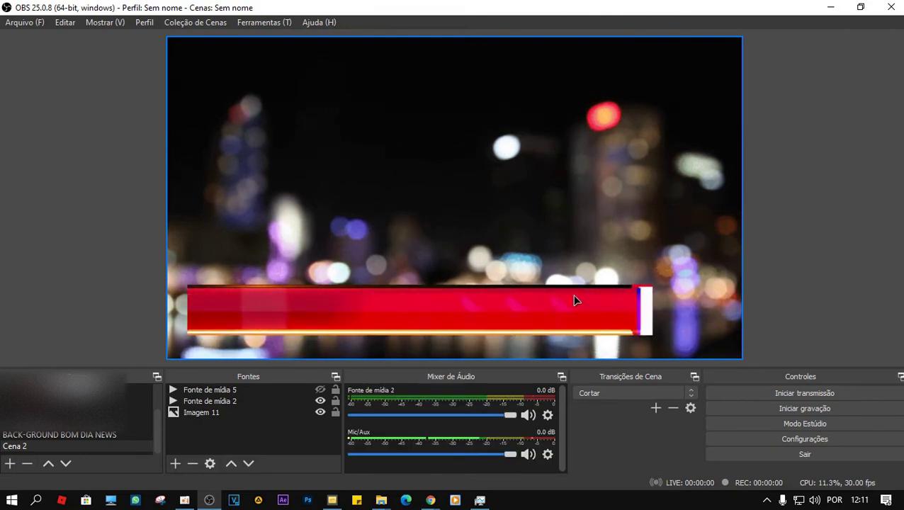
pyautogui.press('1')
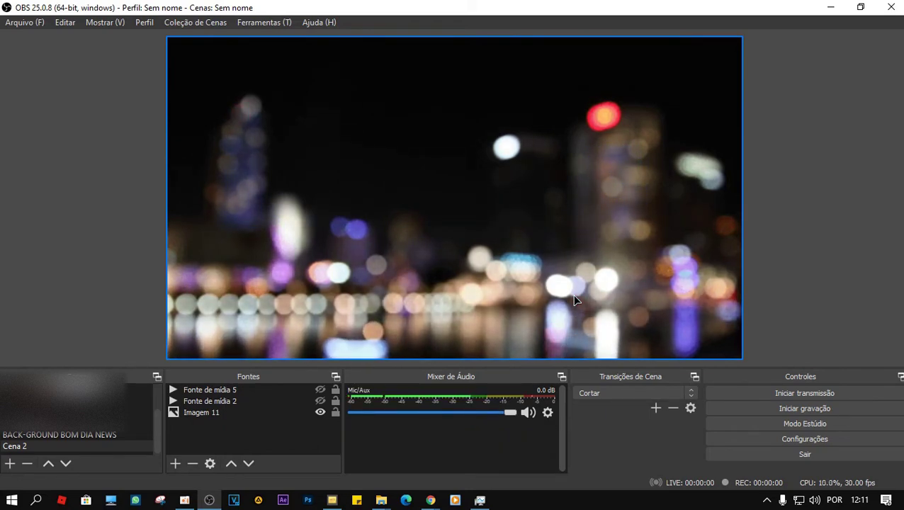
pyautogui.press('1')
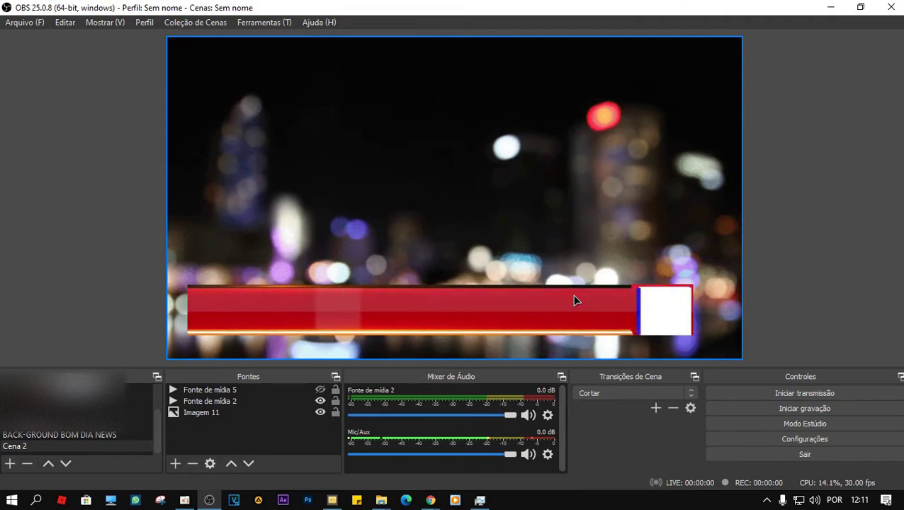
# Show 'Fonte de mídia 5' and test the lower third by repeatedly hiding and showing 'Fonte de mídia 2', ending with it shown
pyautogui.press('1')
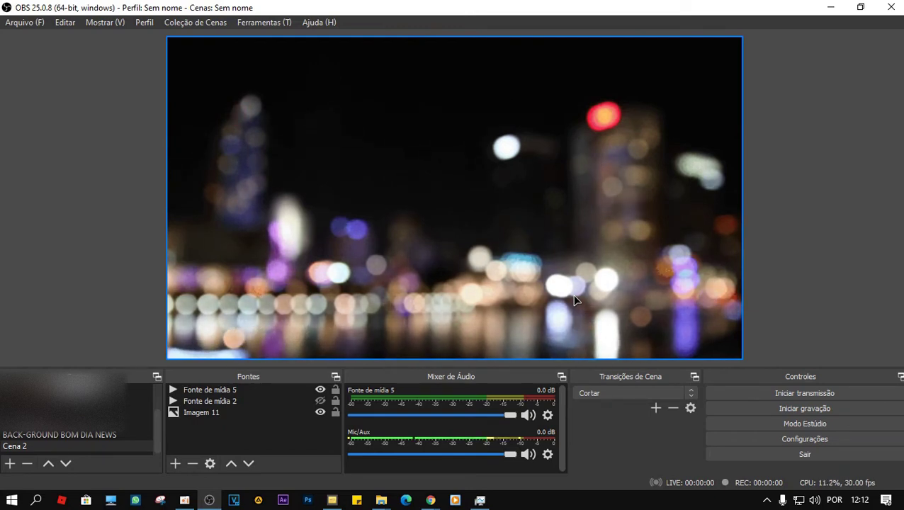
pyautogui.press('F1')
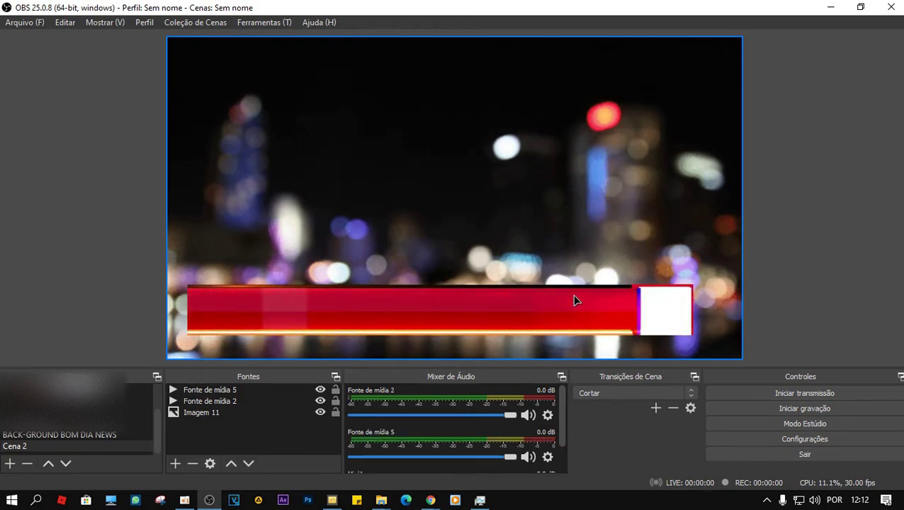
pyautogui.press('F1')
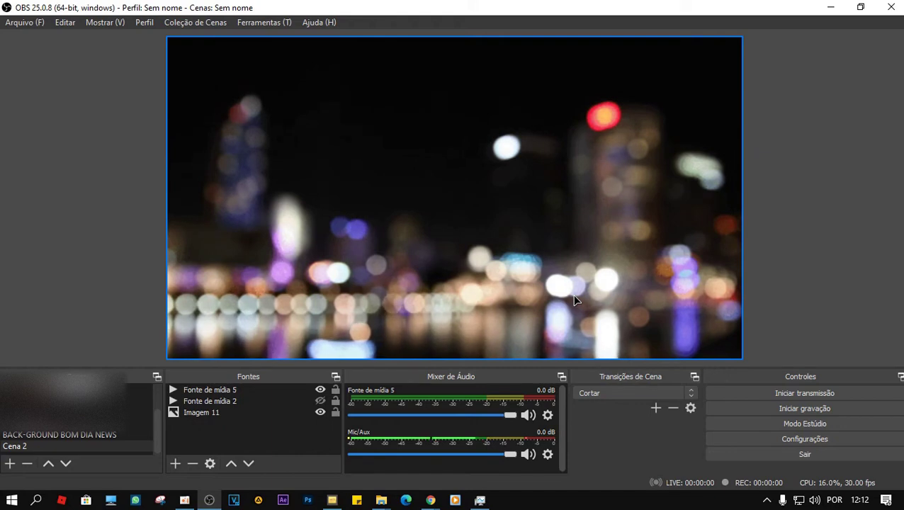
pyautogui.press('F1')
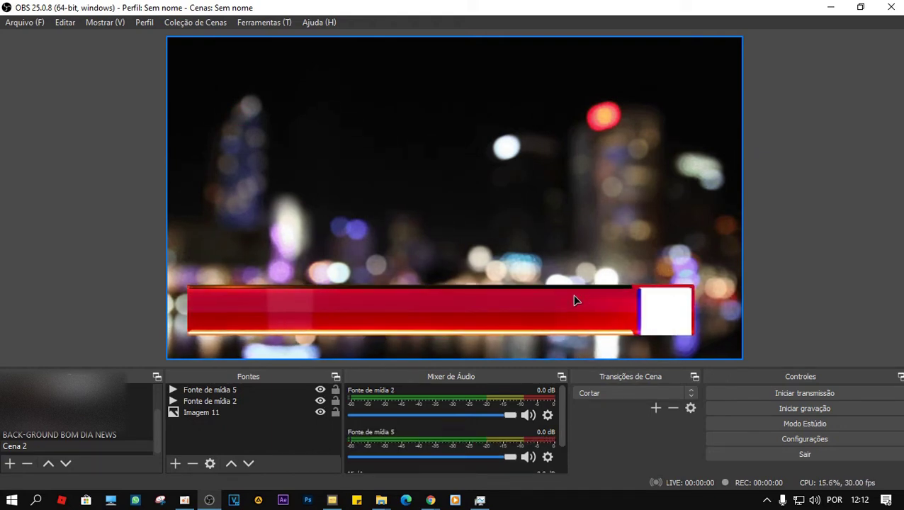
pyautogui.press('F1')
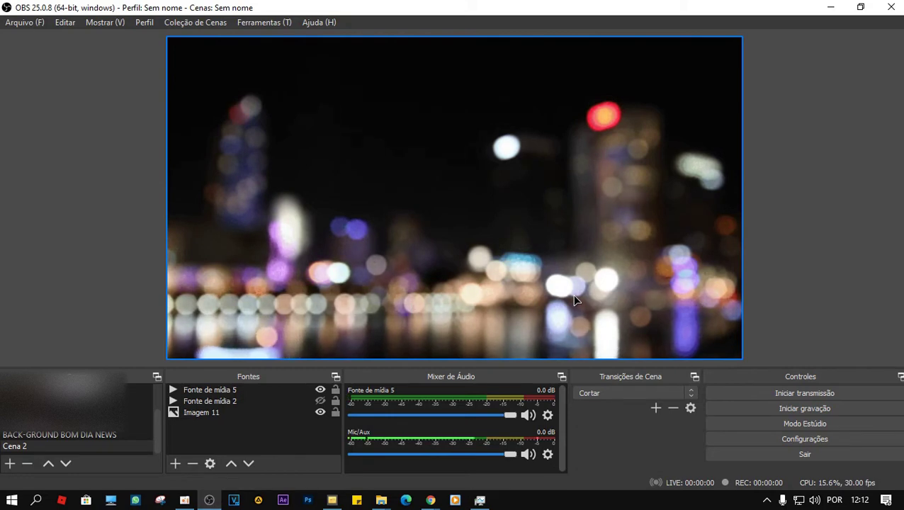
pyautogui.press('F1')
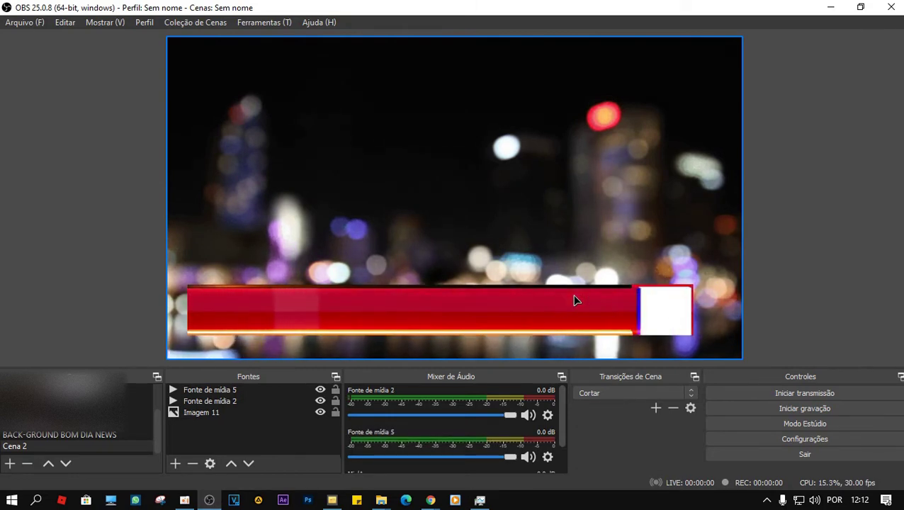
pyautogui.press('F2')
pyautogui.press('F1')
pyautogui.press('F2')
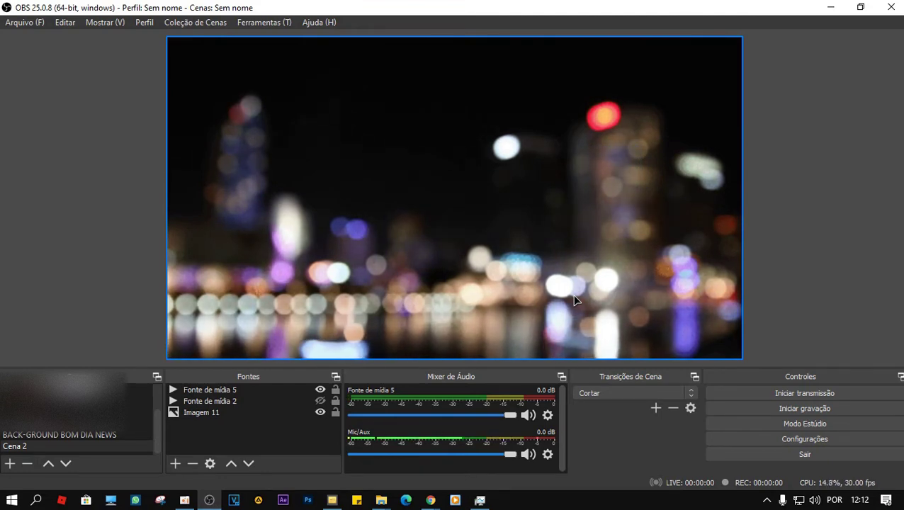
pyautogui.press('F1')
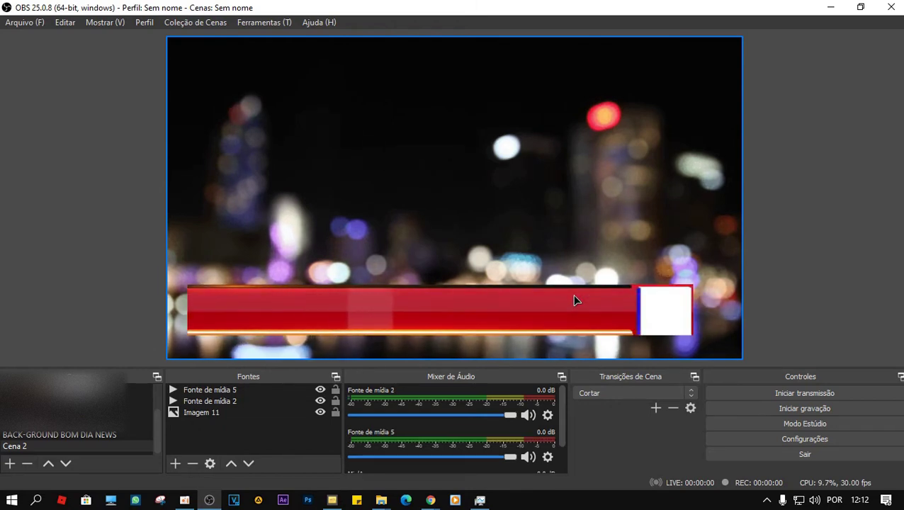
# Add a new Texto (GDI+) source to Cena 2 with the default name and the text 'MANCHETE CENTRAL'
pyautogui.click(354, 316)
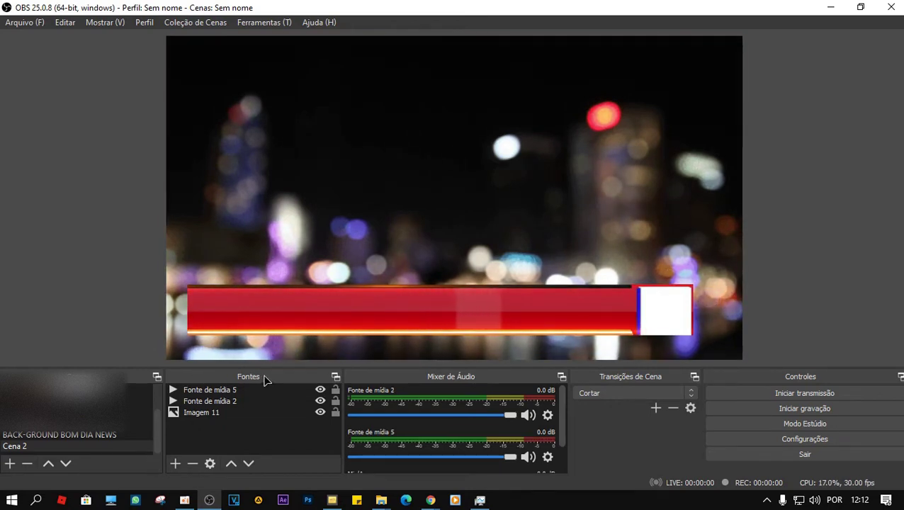
pyautogui.click(260, 342)
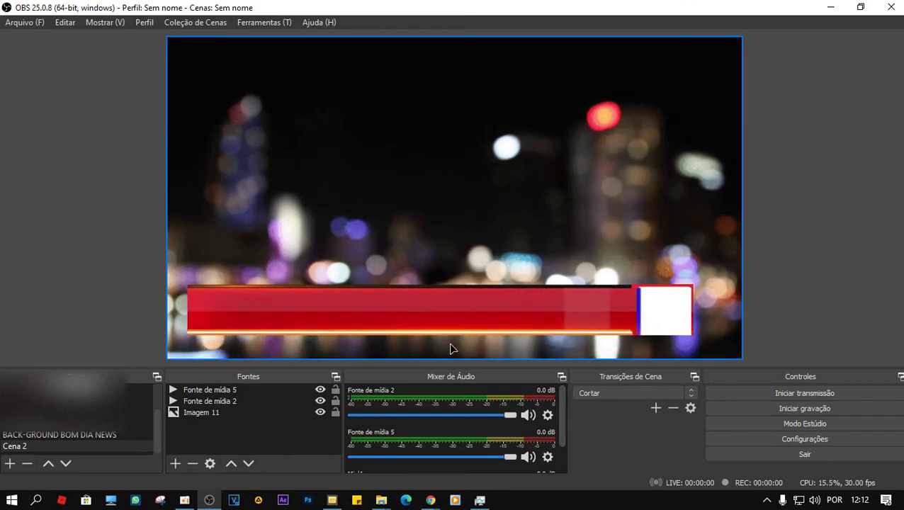
pyautogui.click(180, 439)
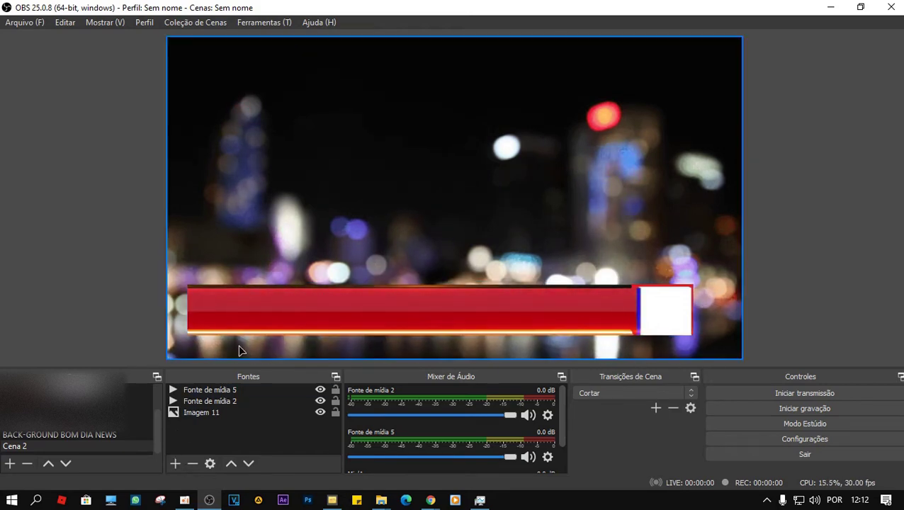
pyautogui.click(175, 465)
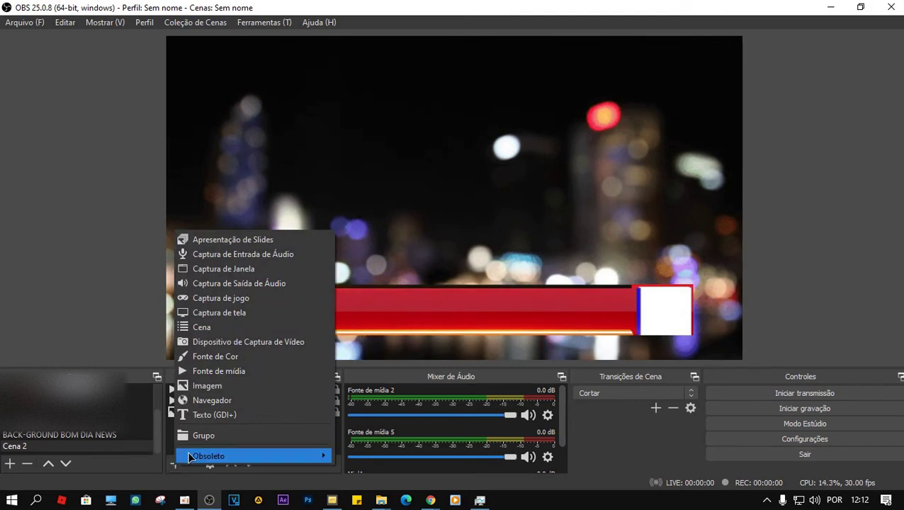
pyautogui.click(237, 415)
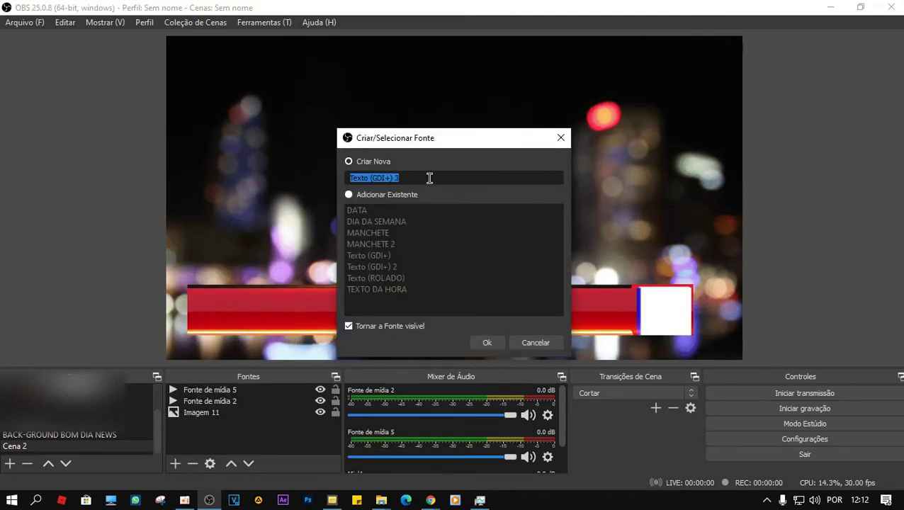
pyautogui.click(489, 343)
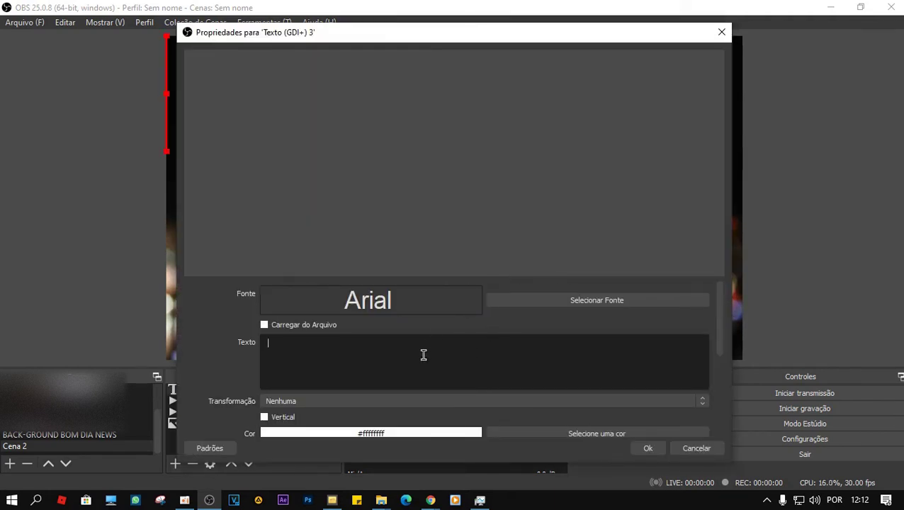
pyautogui.write('MANCHE')
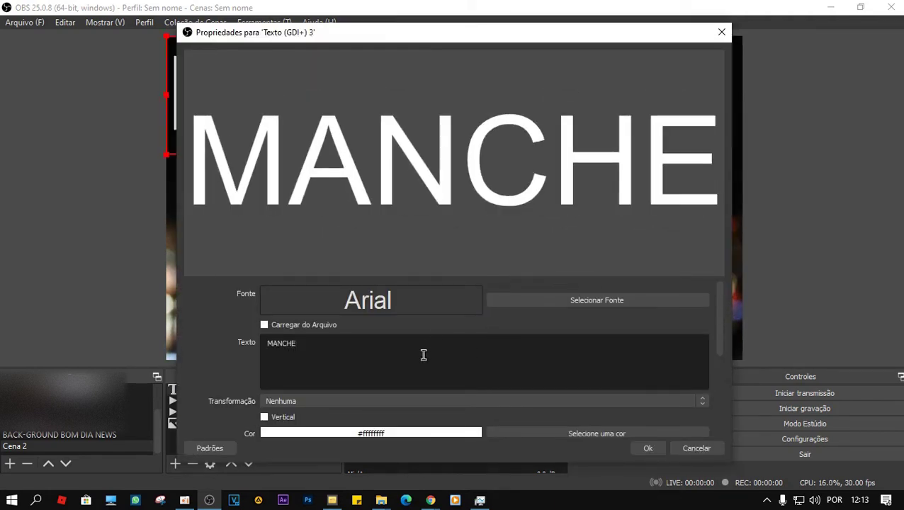
pyautogui.write('TE CENTRAL')
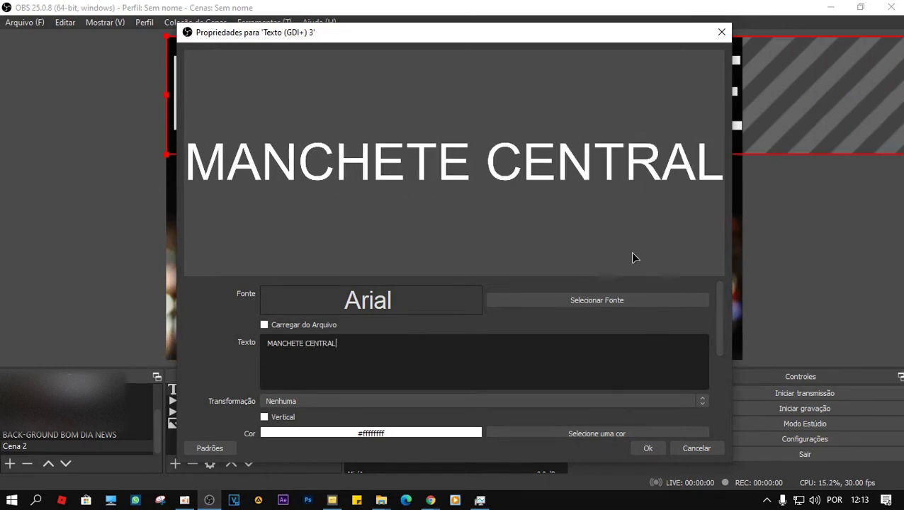
# Set the headline text's font to Arial with the Black style and accept the source properties
pyautogui.click(601, 302)
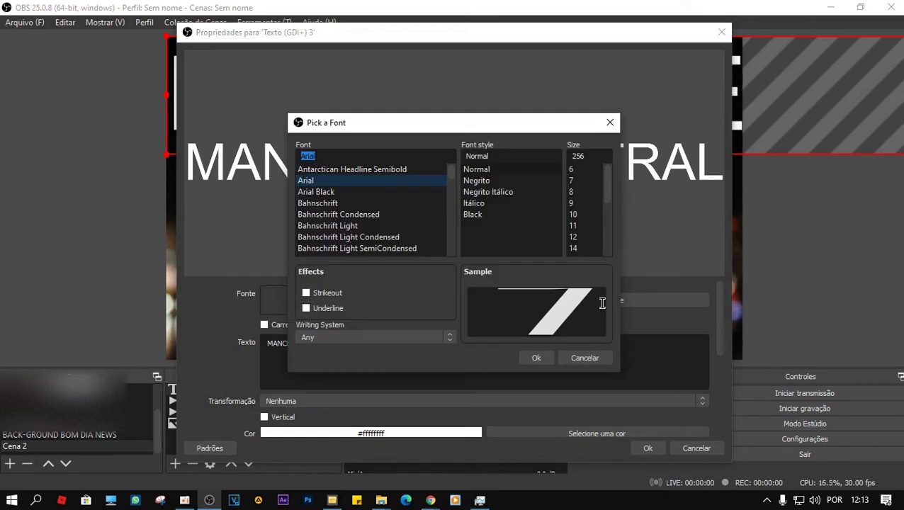
pyautogui.click(486, 214)
pyautogui.click(538, 358)
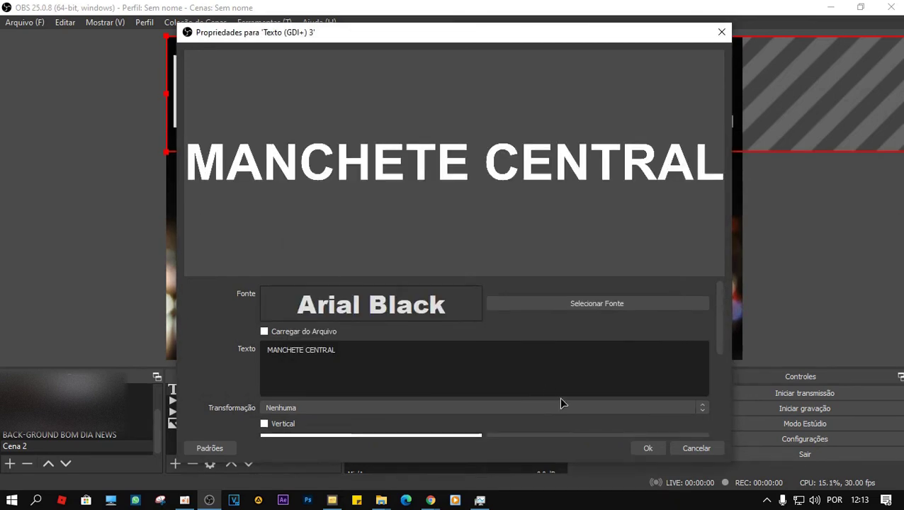
pyautogui.click(646, 450)
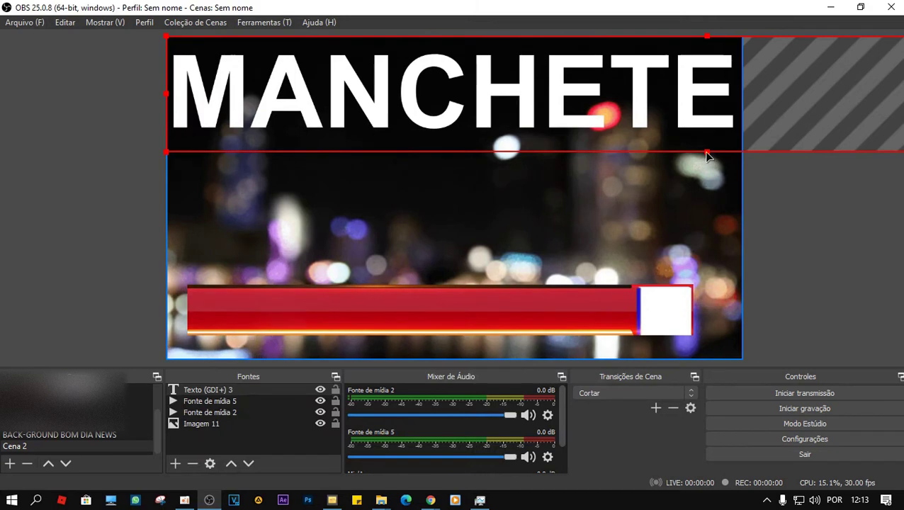
# Shrink the 'MANCHETE CENTRAL' text and place it along the upper left part of the red lower-third bar
pyautogui.moveTo(527, 151); pyautogui.dragTo(397, 60)
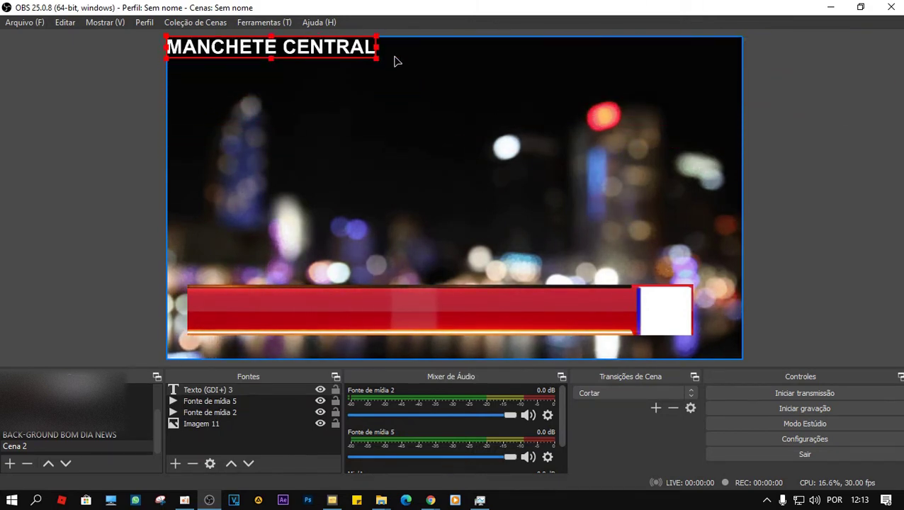
pyautogui.moveTo(319, 62); pyautogui.dragTo(345, 304)
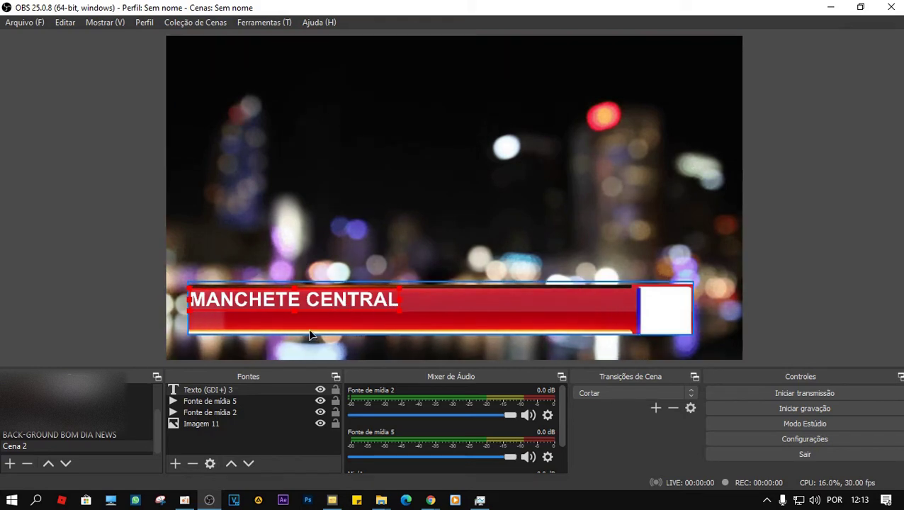
pyautogui.click(198, 448)
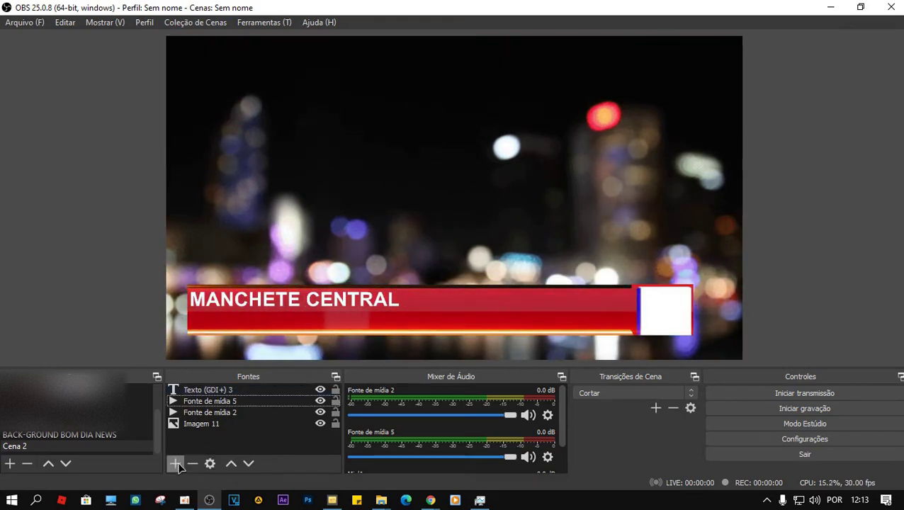
# Add another Texto (GDI+) source with the default name and the text 'NOTÍCIA A SER MOSTRADA APÓS A MANCHETE'
pyautogui.click(174, 464)
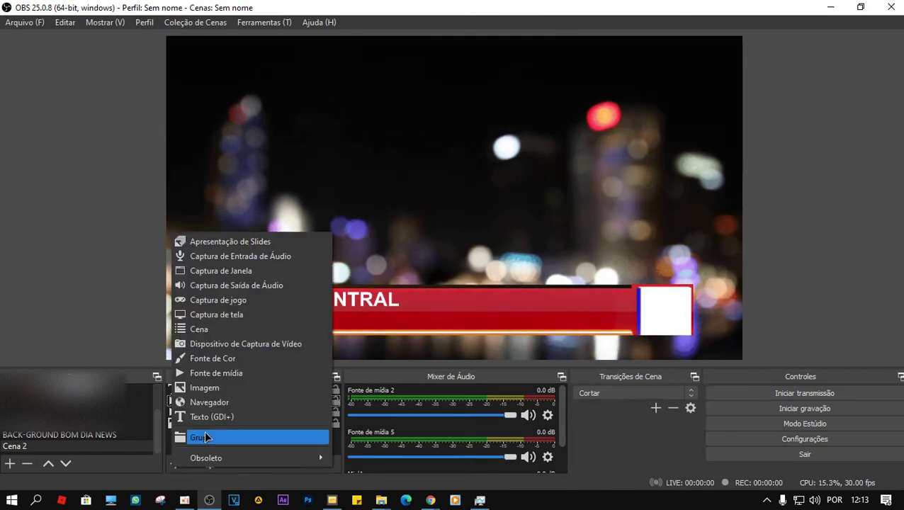
pyautogui.click(254, 421)
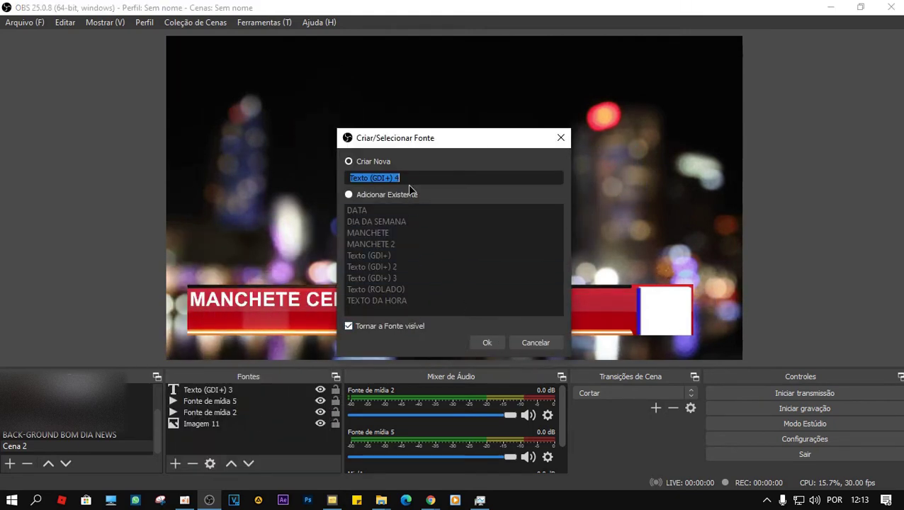
pyautogui.click(487, 342)
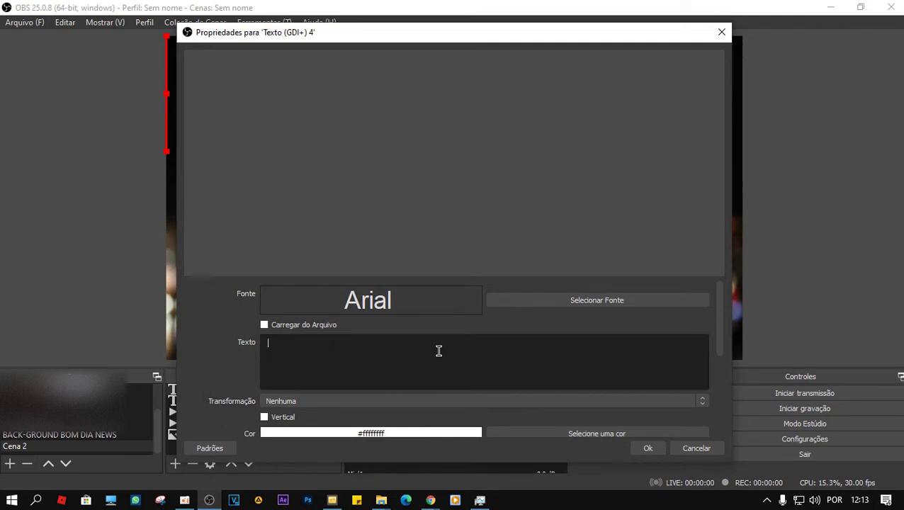
pyautogui.write('NOTÍCIA')
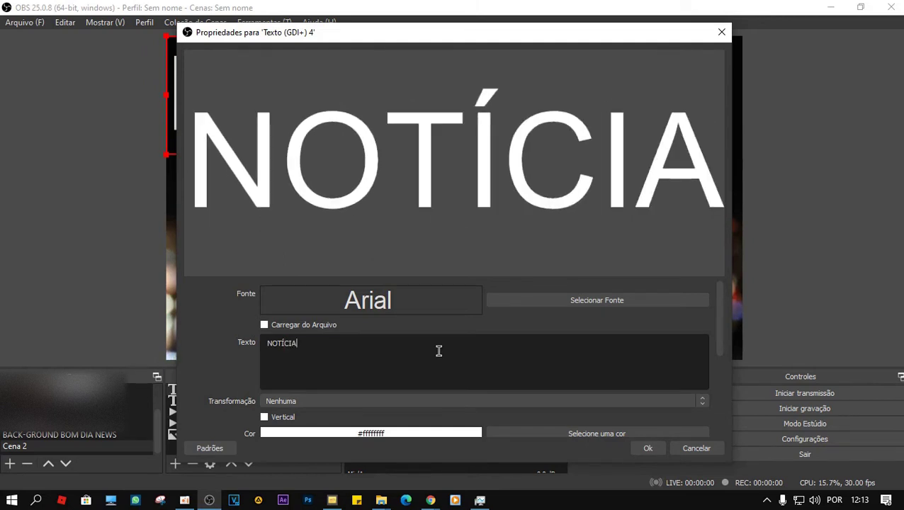
pyautogui.write(' A SER ')
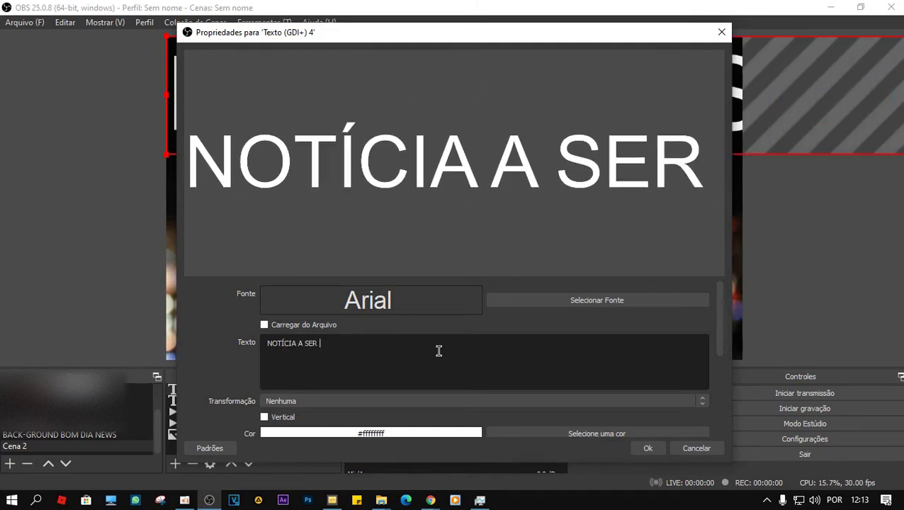
pyautogui.write('MOSTRADA')
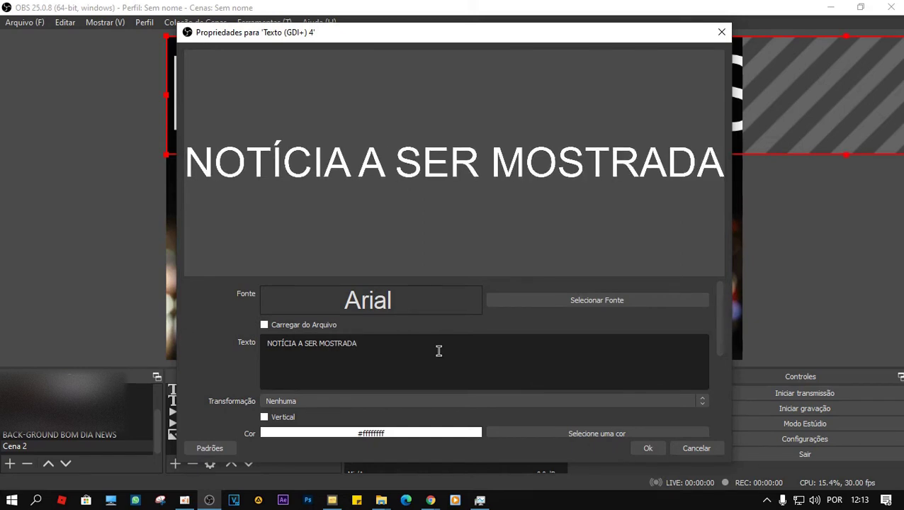
pyautogui.write(' APÓS')
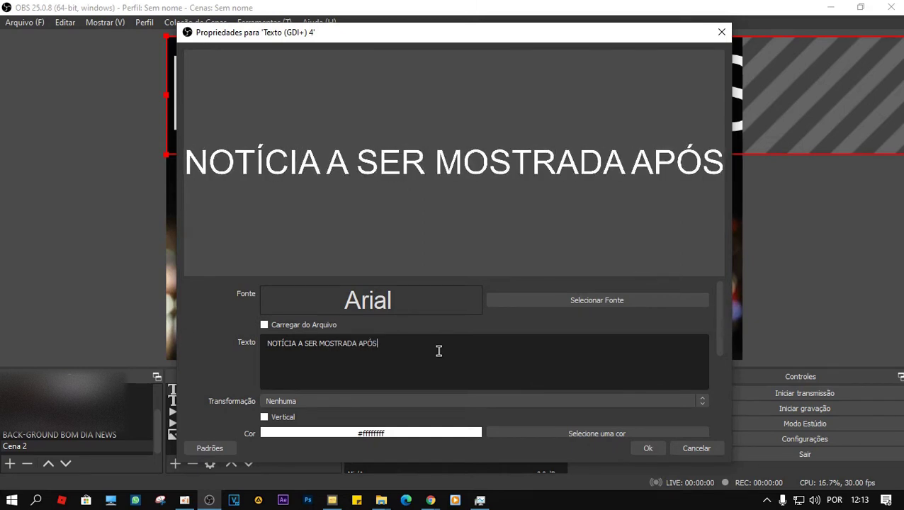
pyautogui.write(' A MAC')
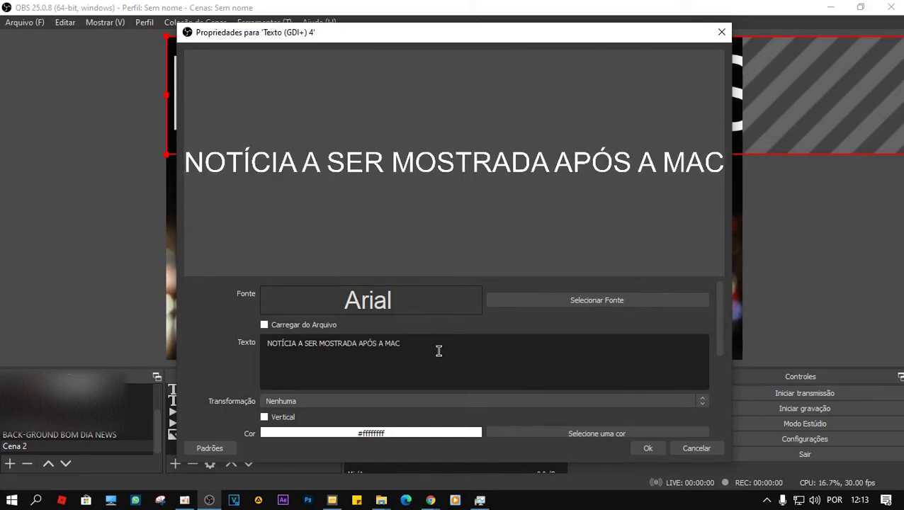
pyautogui.press('BackSpace')
pyautogui.write('NCHETE')
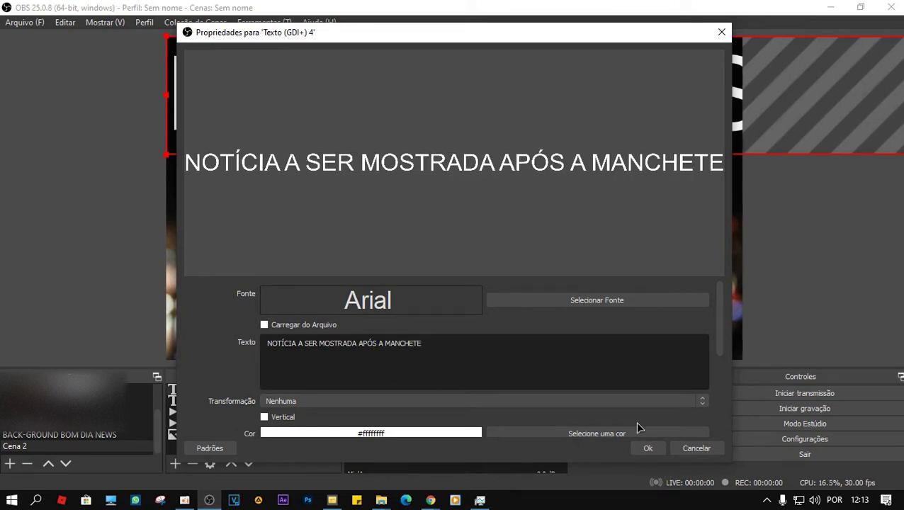
pyautogui.click(648, 448)
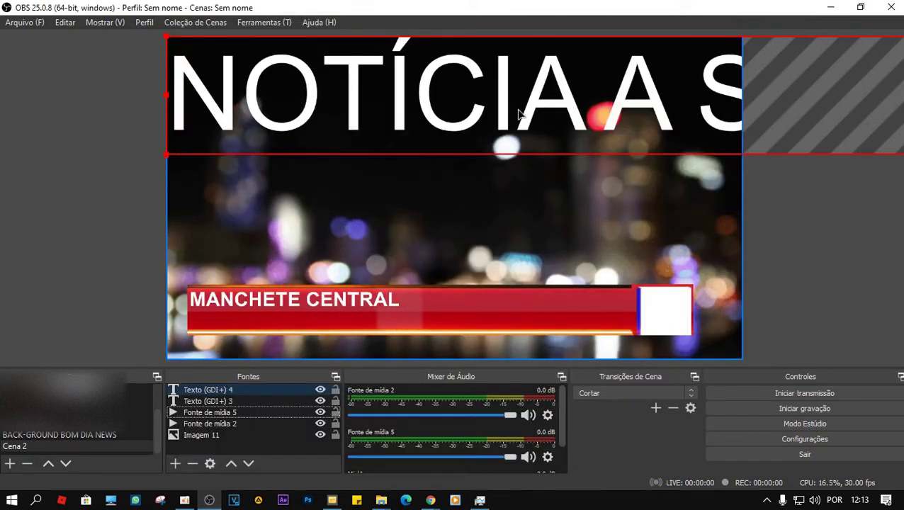
# Shrink the 'NOTÍCIA A SER MOSTRADA APÓS A MANCHETE' text and place it inside the red bar, left-aligned directly below the headline
pyautogui.moveTo(518, 113); pyautogui.dragTo(398, 186)
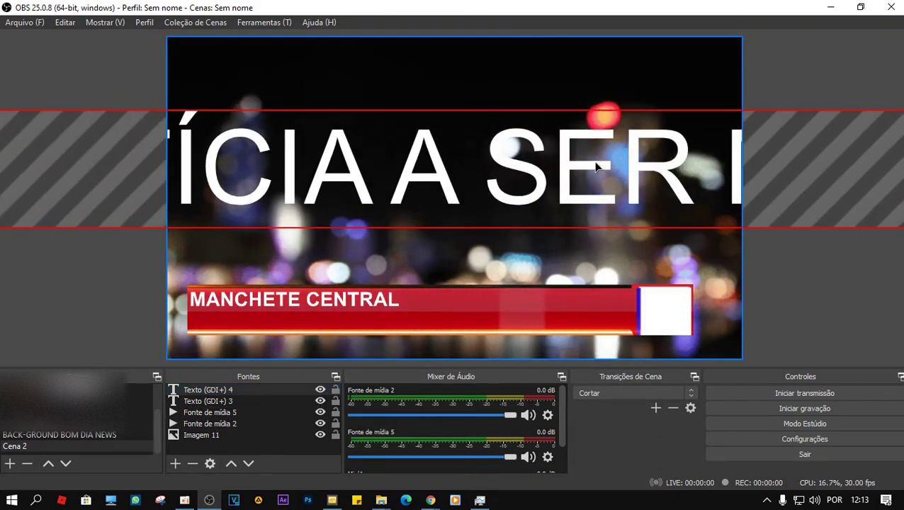
pyautogui.moveTo(595, 166); pyautogui.dragTo(875, 165)
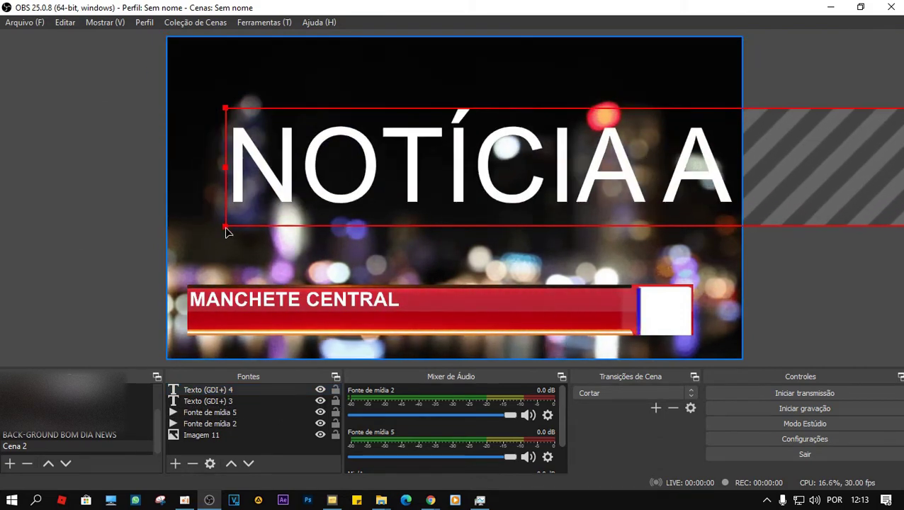
pyautogui.moveTo(225, 231); pyautogui.dragTo(242, 298)
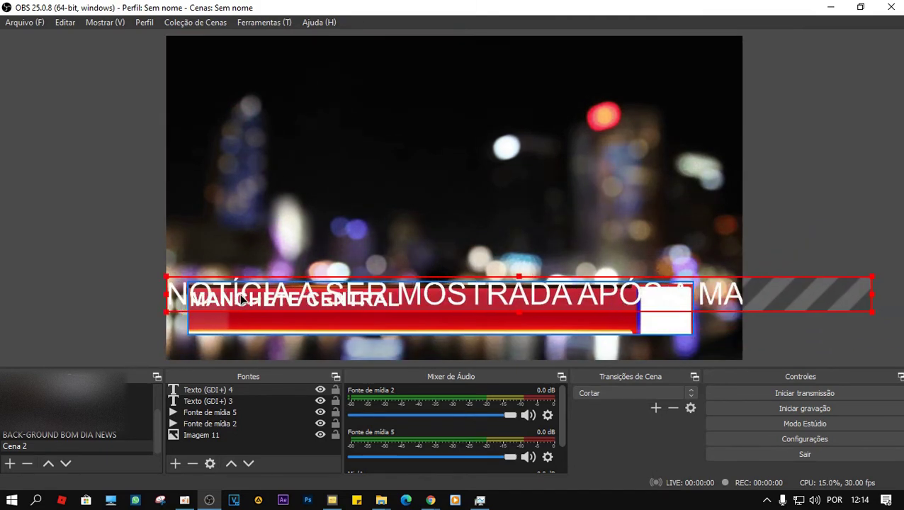
pyautogui.moveTo(165, 313); pyautogui.dragTo(395, 303)
pyautogui.moveTo(475, 298); pyautogui.dragTo(316, 313)
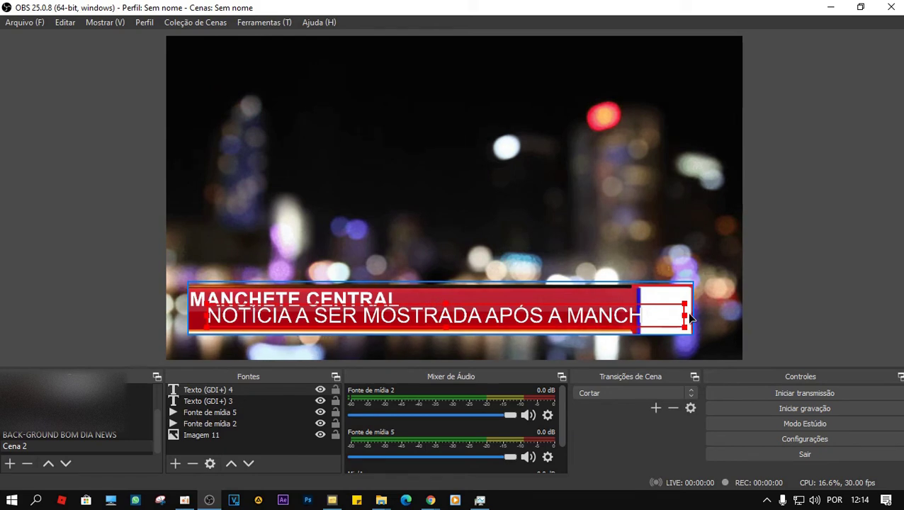
pyautogui.moveTo(691, 319); pyautogui.dragTo(606, 314)
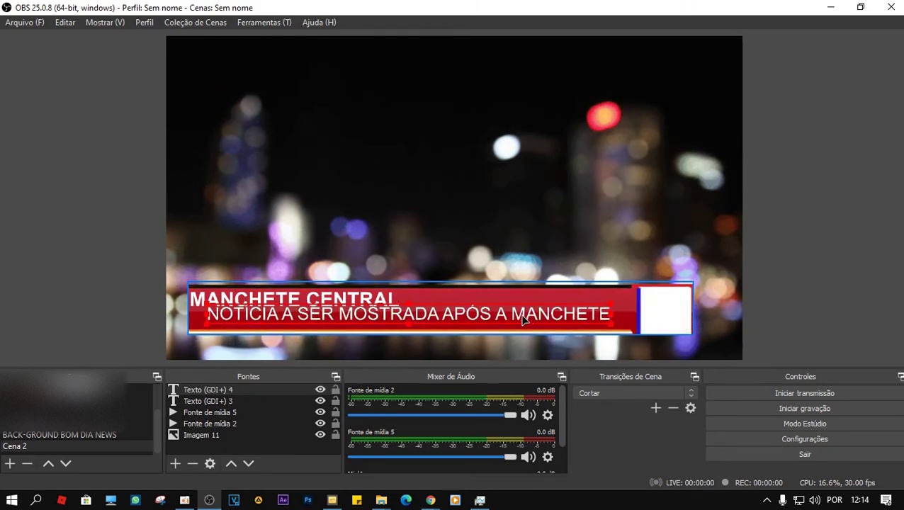
pyautogui.moveTo(523, 320); pyautogui.dragTo(503, 318)
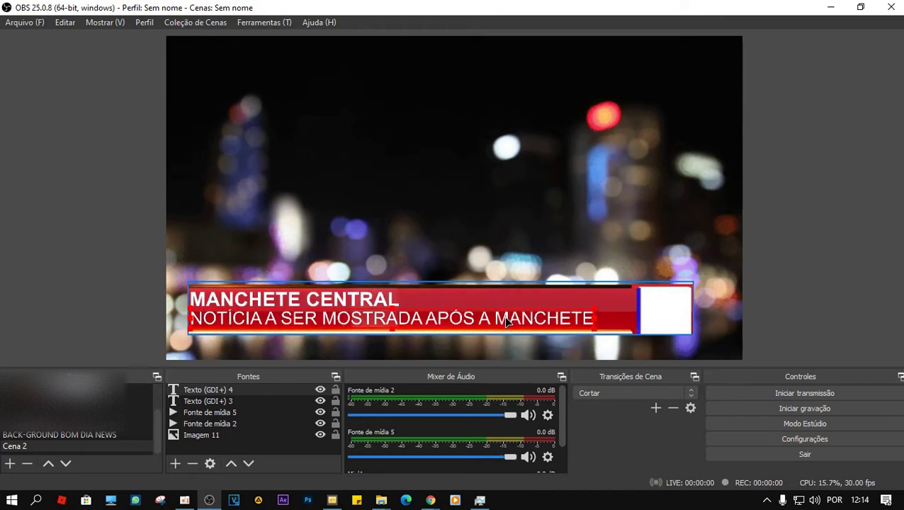
pyautogui.click(799, 246)
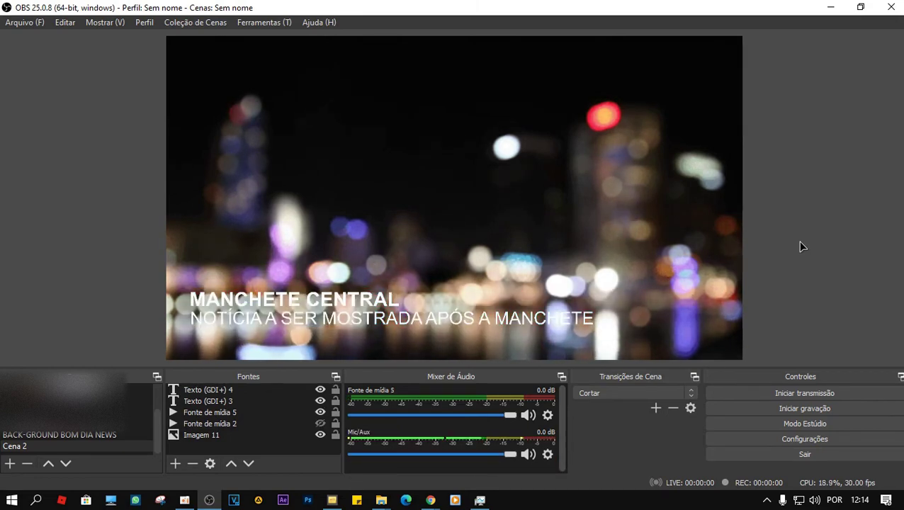
# Assign F5 to show and F6 to hide both Texto (GDI+) 3 and Texto (GDI+) 4 in Cena 2, and apply the settings
pyautogui.click(782, 439)
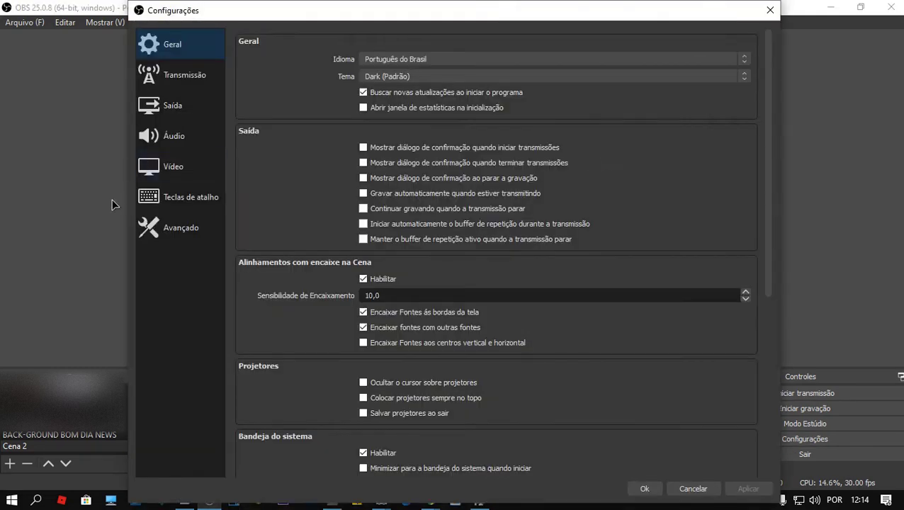
pyautogui.click(176, 201)
pyautogui.scroll(-3, 584, 361)
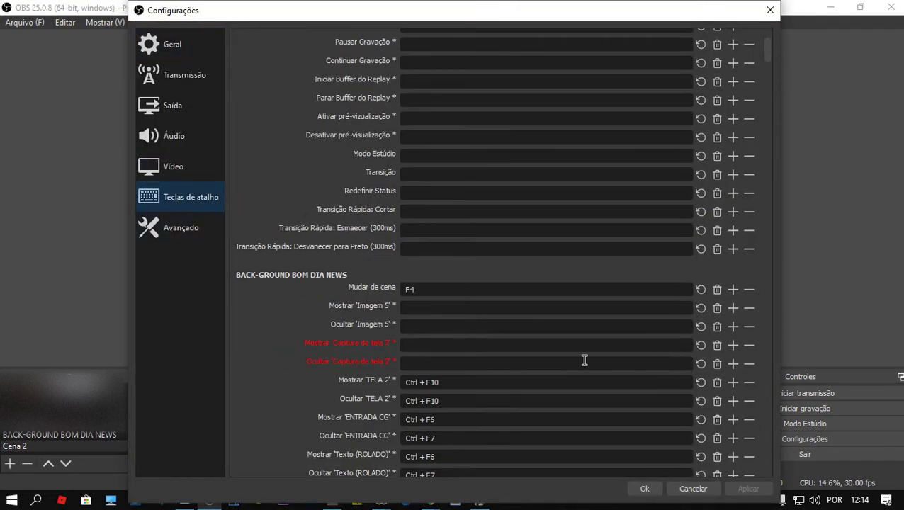
pyautogui.scroll(-15, 584, 360)
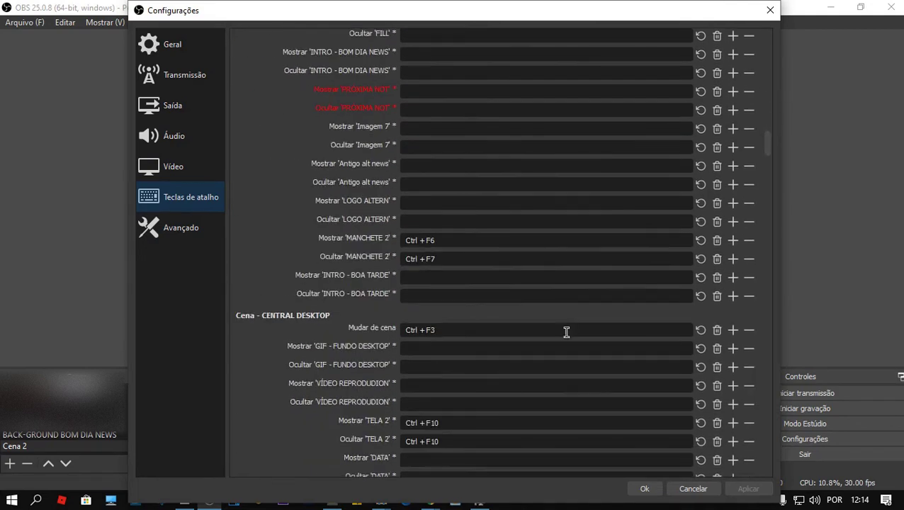
pyautogui.scroll(-20, 566, 332)
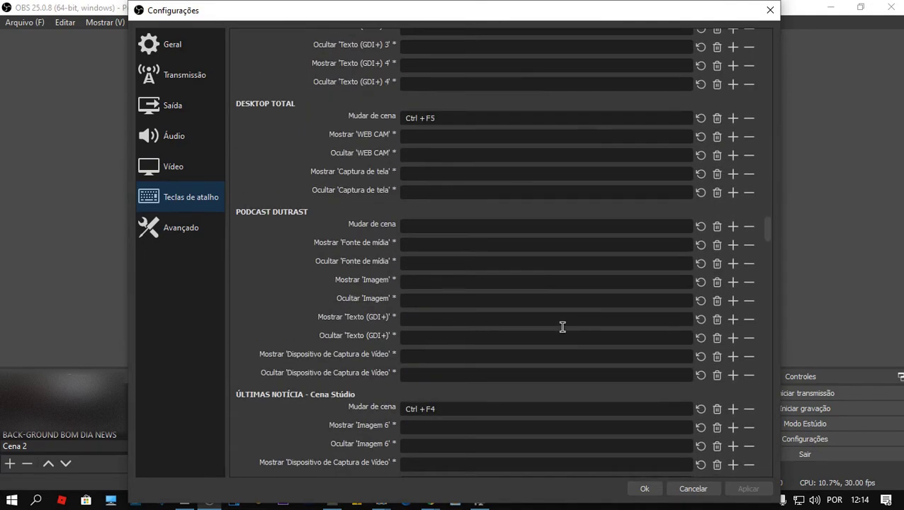
pyautogui.scroll(6, 563, 327)
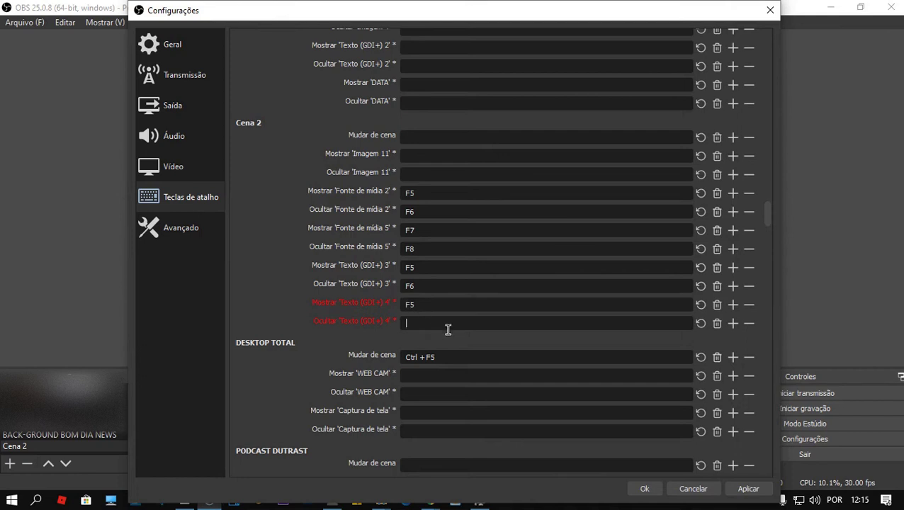
pyautogui.click(748, 489)
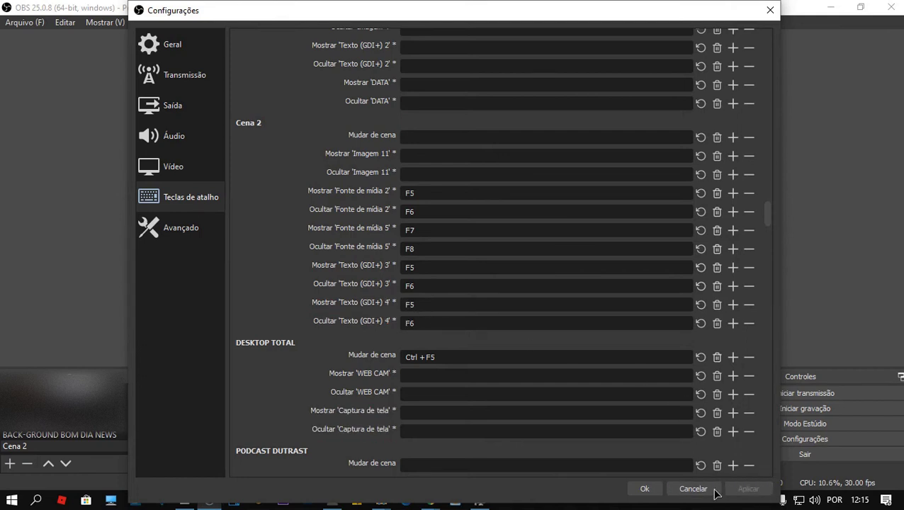
pyautogui.click(644, 489)
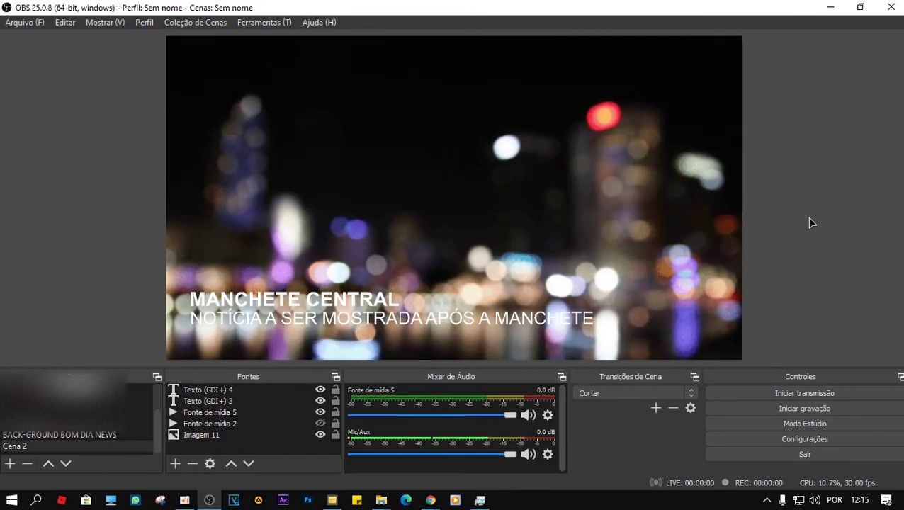
# Test the show and hide hotkeys by repeatedly bringing the lower third with its headline and news texts in and out
pyautogui.press('F1')
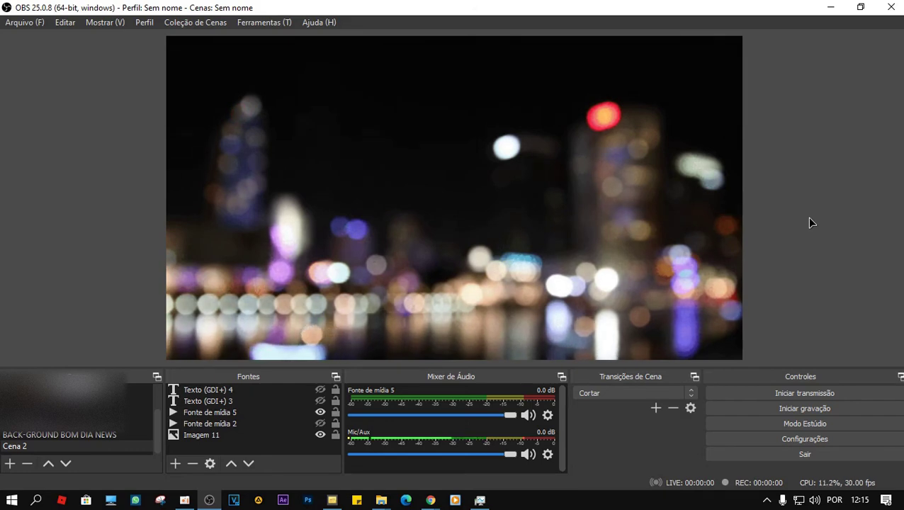
pyautogui.press('F2')
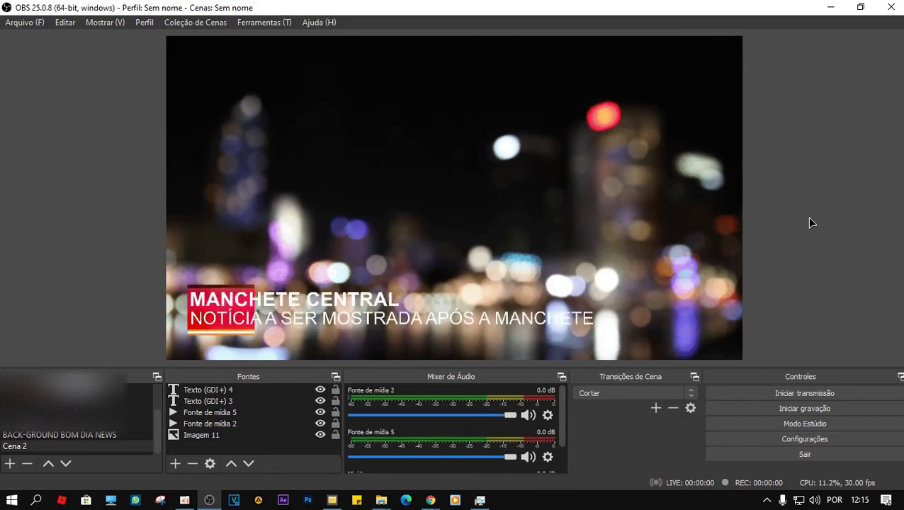
pyautogui.press('F3')
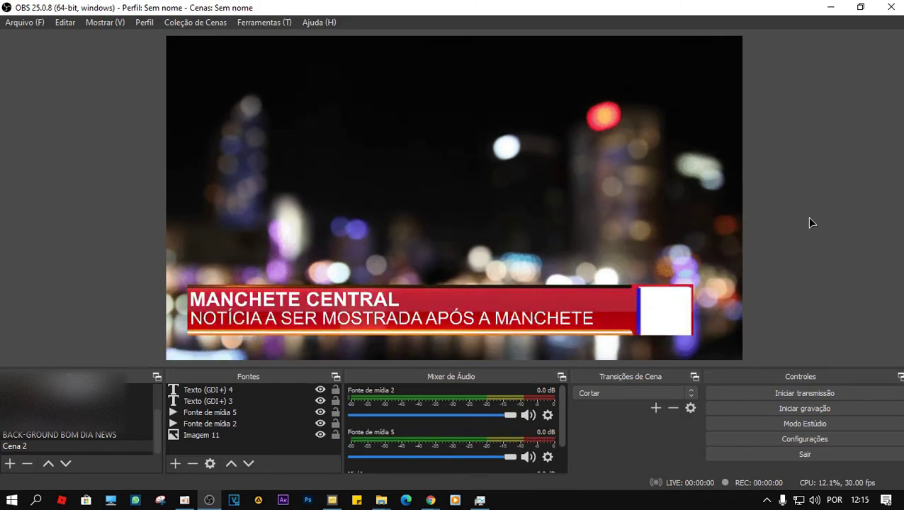
pyautogui.press('F1')
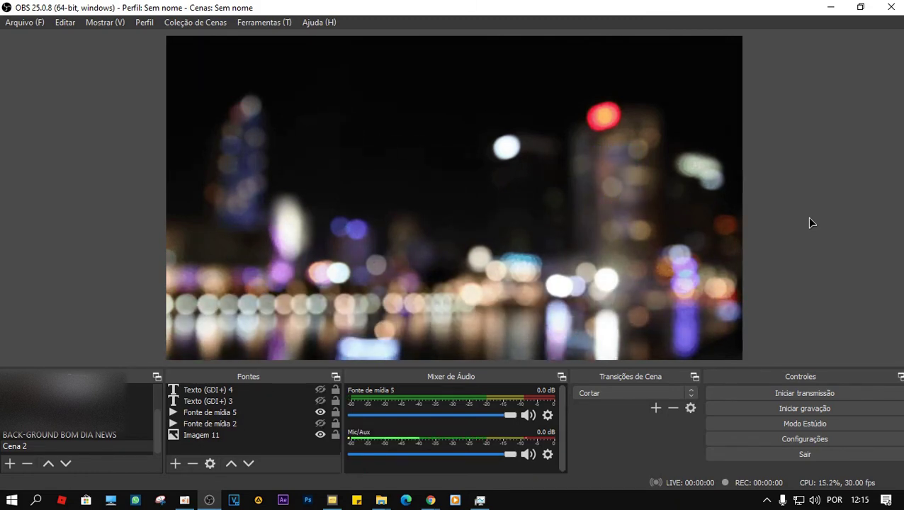
pyautogui.press('F2')
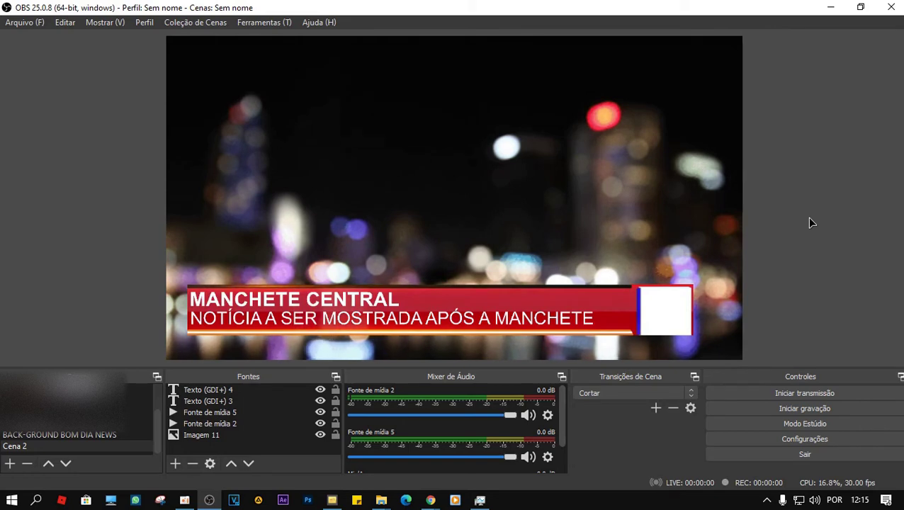
pyautogui.press('F1')
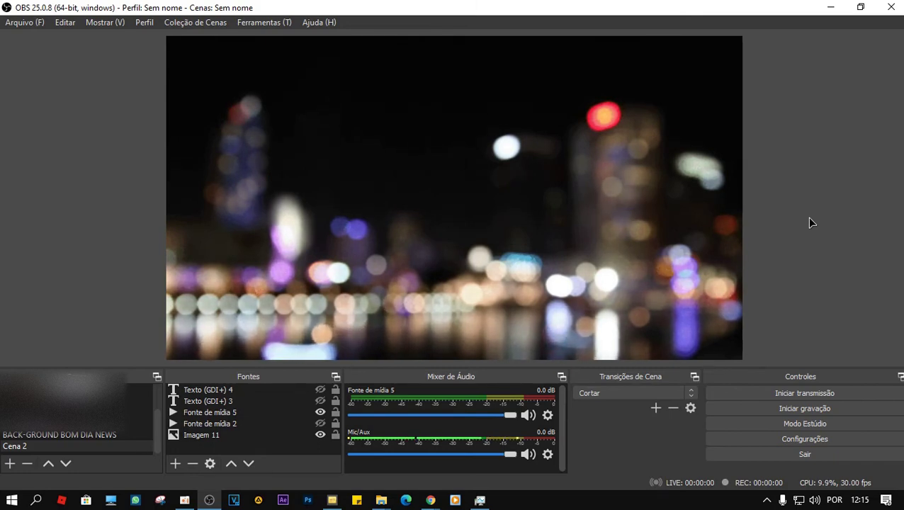
pyautogui.press('F1')
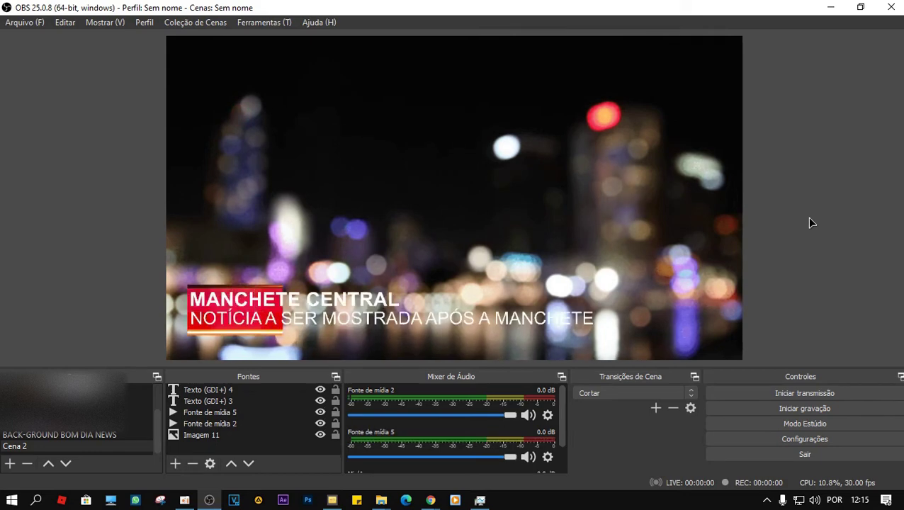
pyautogui.press('F2')
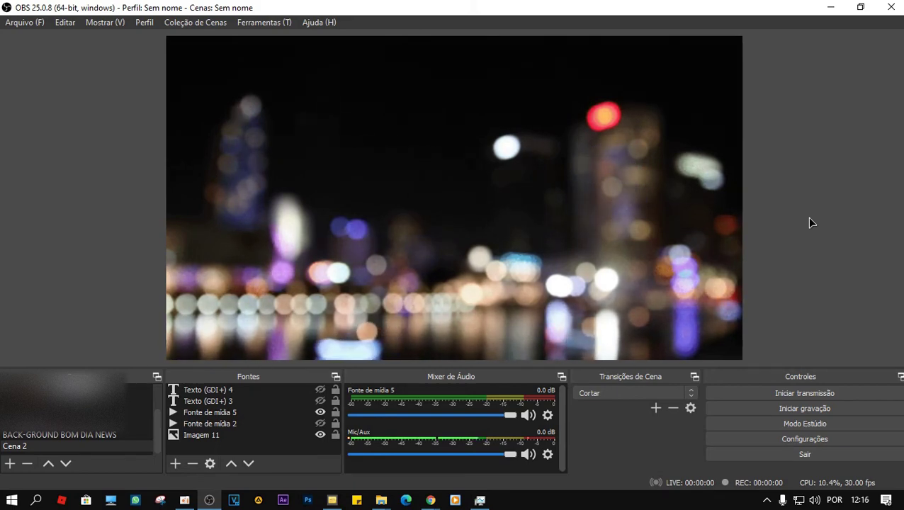
pyautogui.press('1')
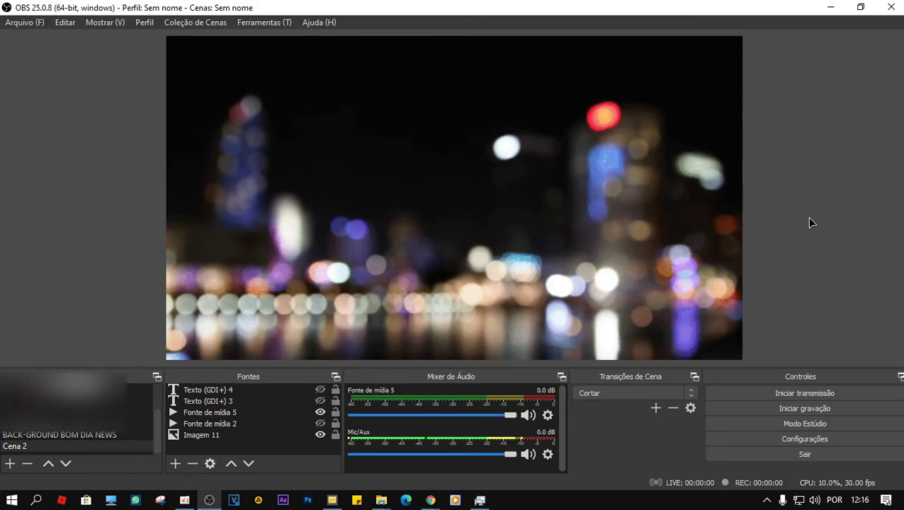
pyautogui.press('F1')
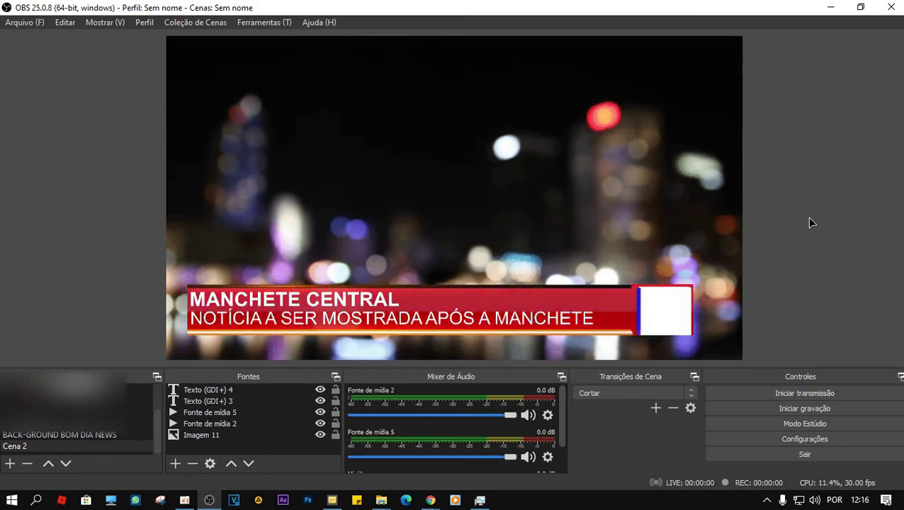
pyautogui.press('F2')
pyautogui.press('F3')
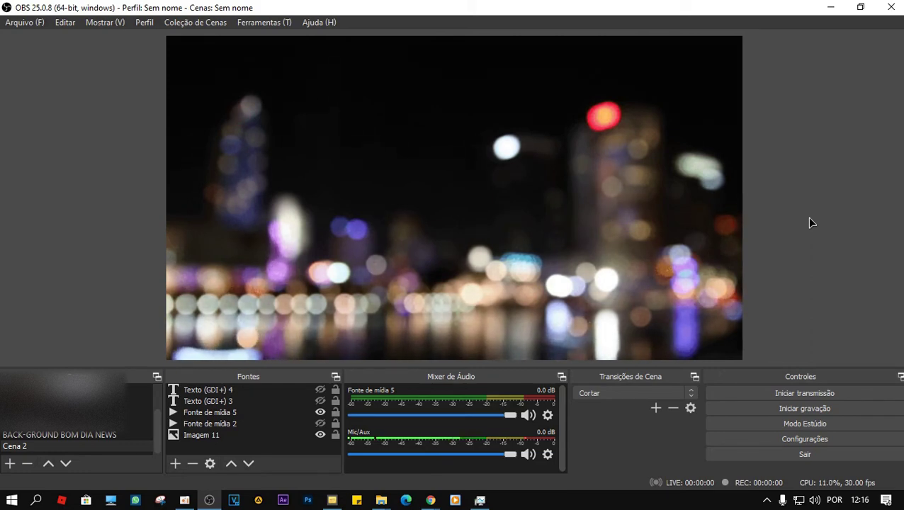
pyautogui.press('1')
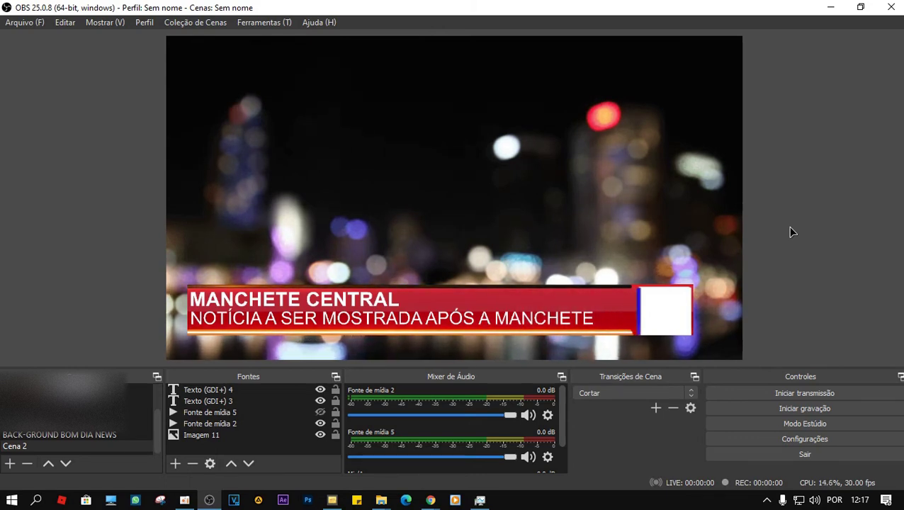
pyautogui.press('F2')
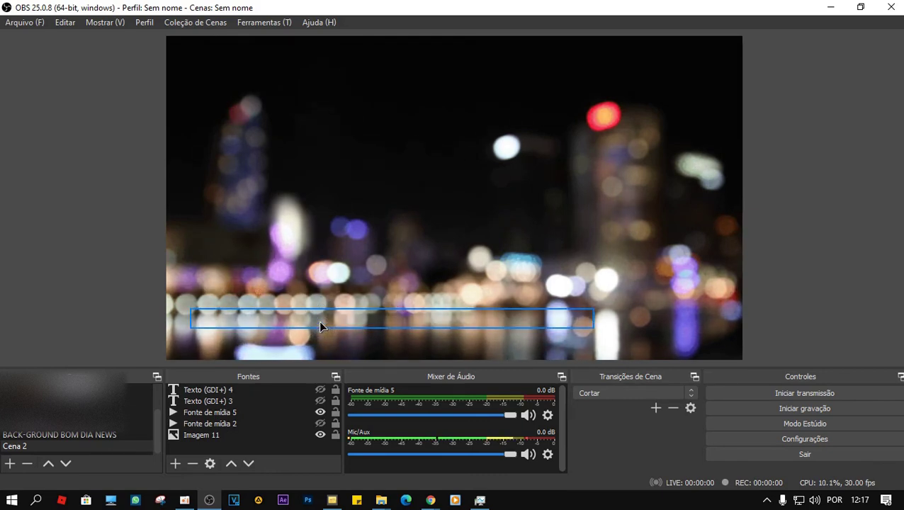
# Replace the text of the hidden Texto (GDI+) 4 news source with 'KJIDHKSDJHFDHFKJDHF FDKJHBFKDFHKD' and accept the properties
pyautogui.click(320, 322)
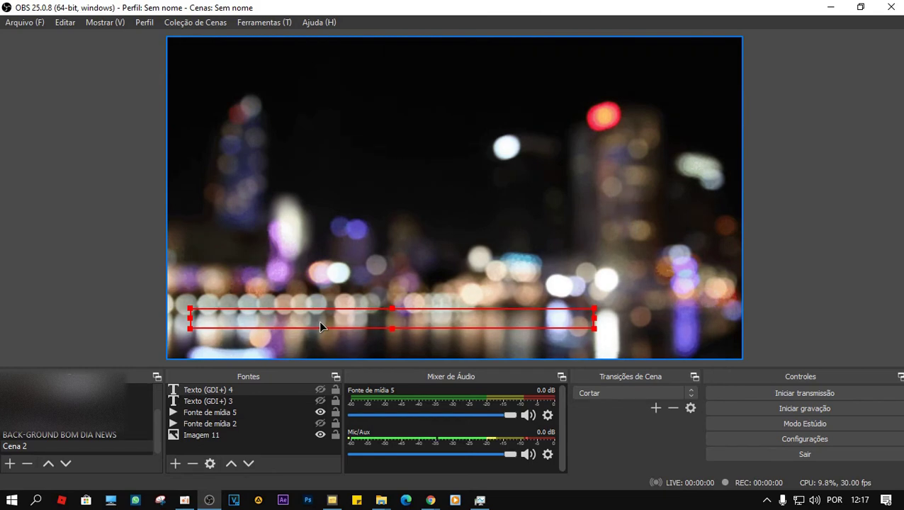
pyautogui.rightClick(320, 326)
pyautogui.click(398, 403)
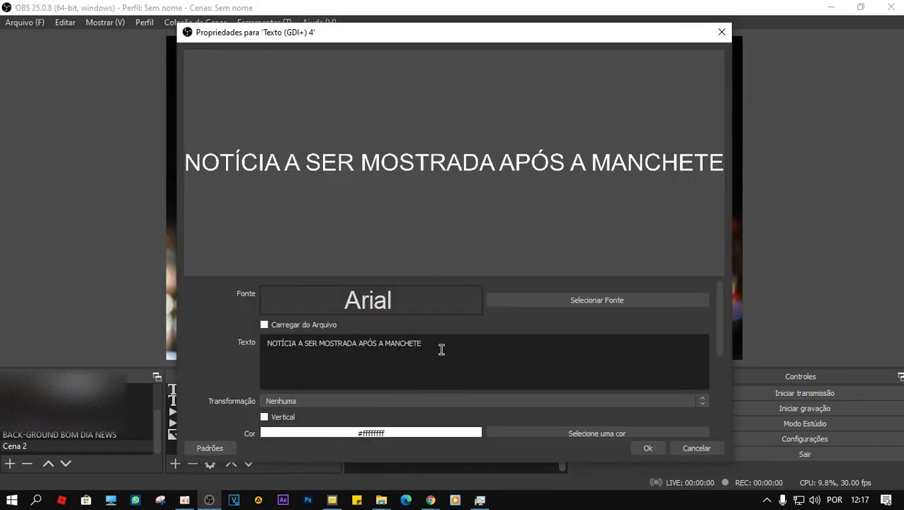
pyautogui.tripleClick(406, 345)
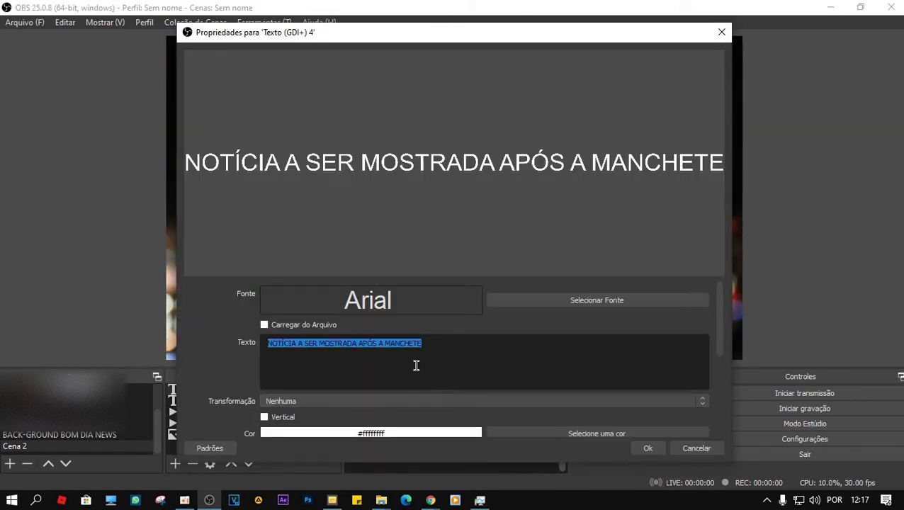
pyautogui.write('KJIDHKSDJHFDHFKJDHF FDKJHBFKD')
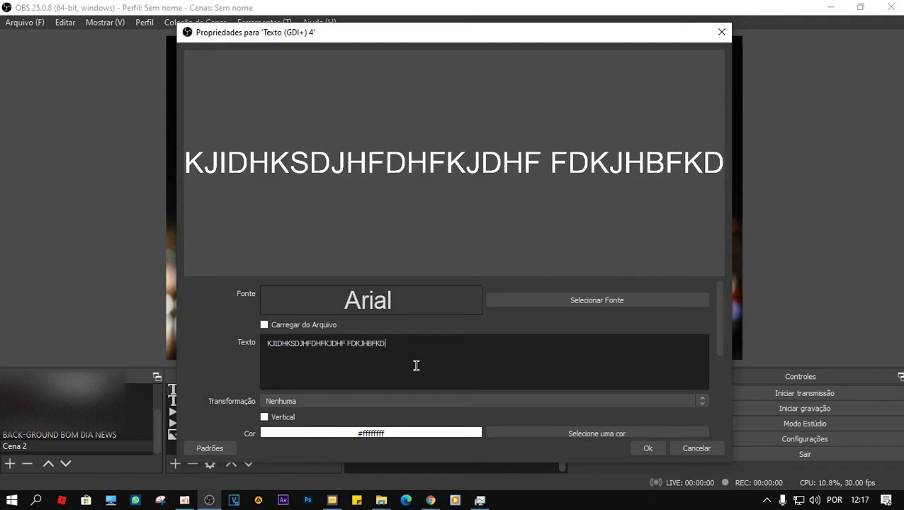
pyautogui.write('FHKD')
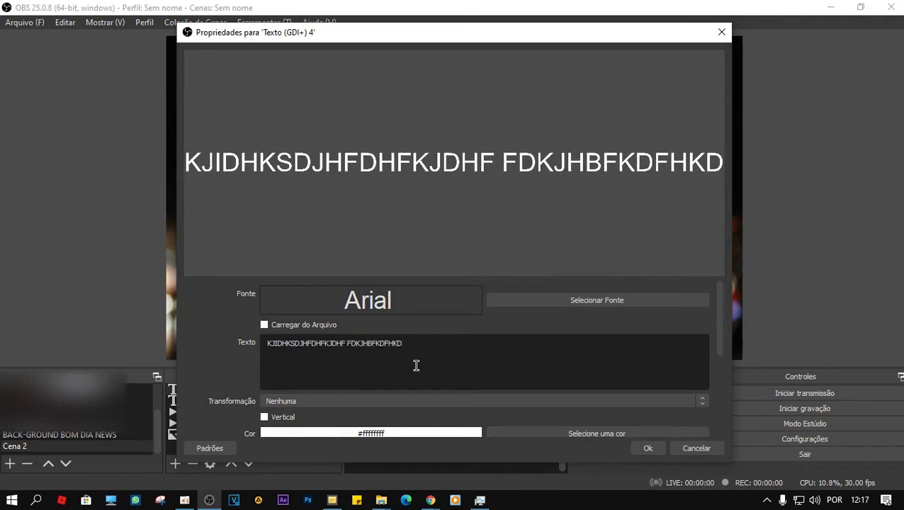
pyautogui.click(648, 448)
pyautogui.click(806, 290)
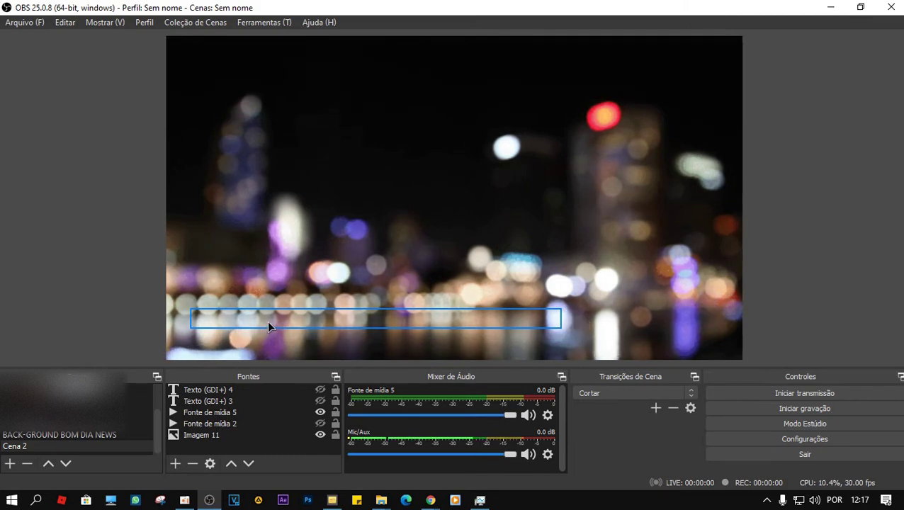
# Check the text entered in the properties of the hidden Texto (GDI+) 4 news source and accept them
pyautogui.click(267, 324)
pyautogui.rightClick(268, 324)
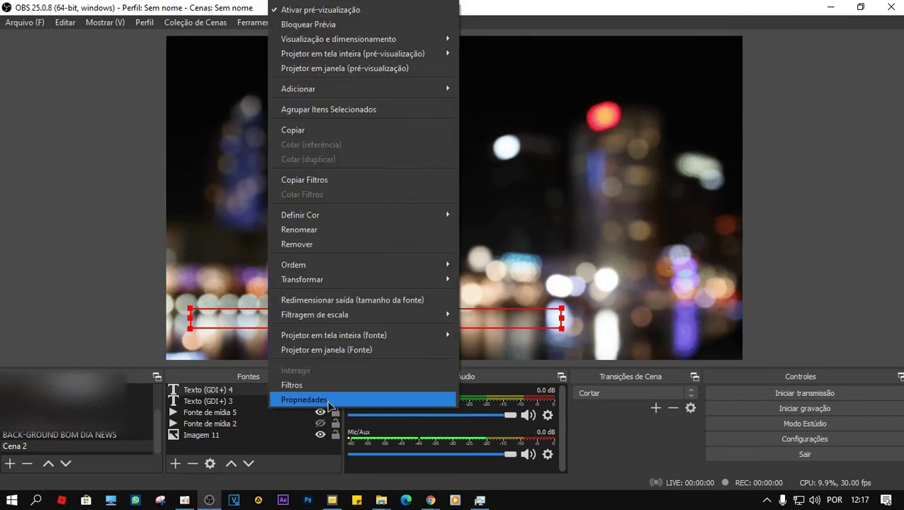
pyautogui.click(299, 398)
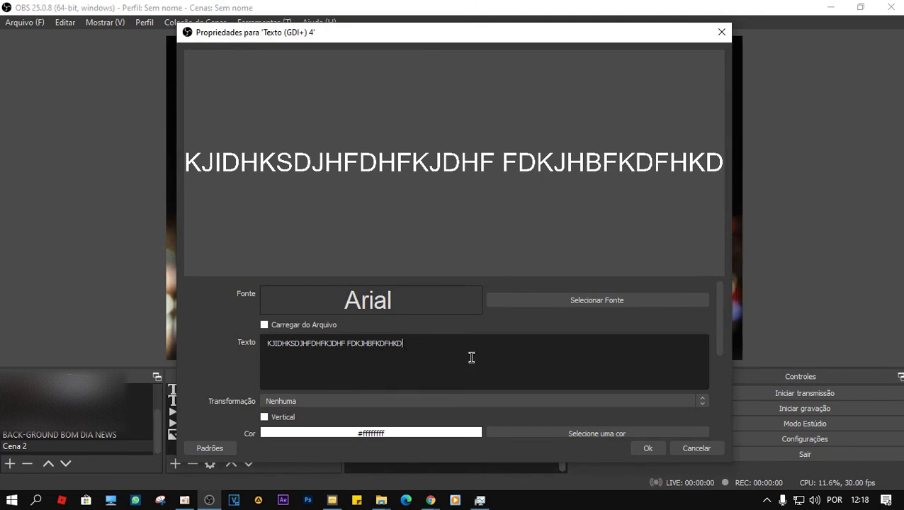
pyautogui.click(646, 448)
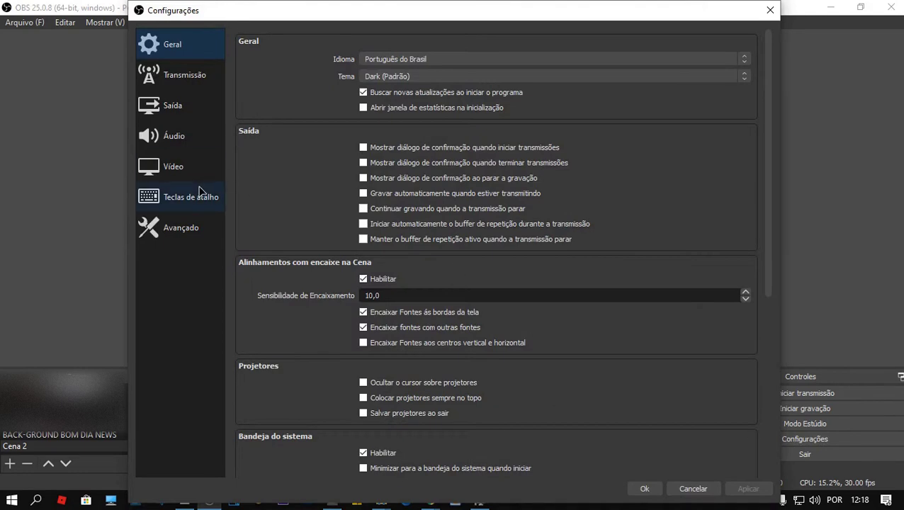
# Review the show and hide hotkeys of the BACK-GROUND BOM DIA NEWS scene and close the settings
pyautogui.click(200, 191)
pyautogui.scroll(-6, 355, 226)
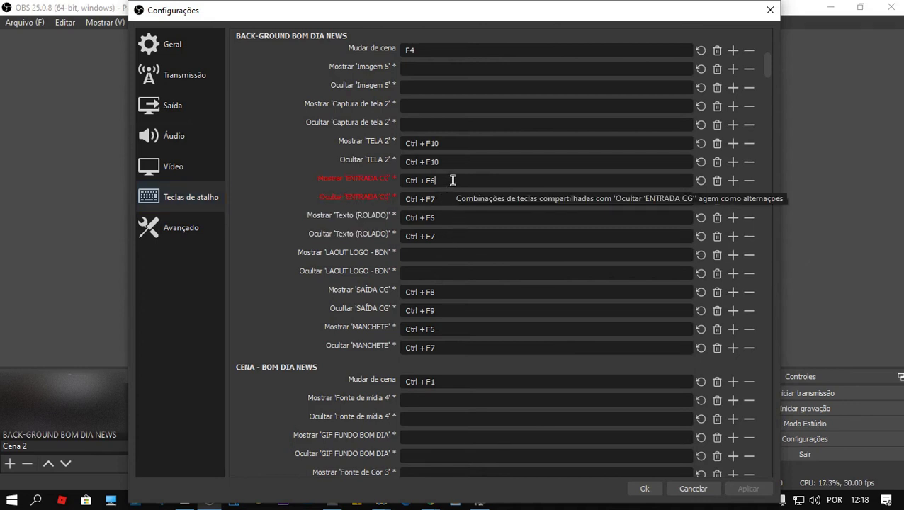
pyautogui.scroll(-2, 637, 429)
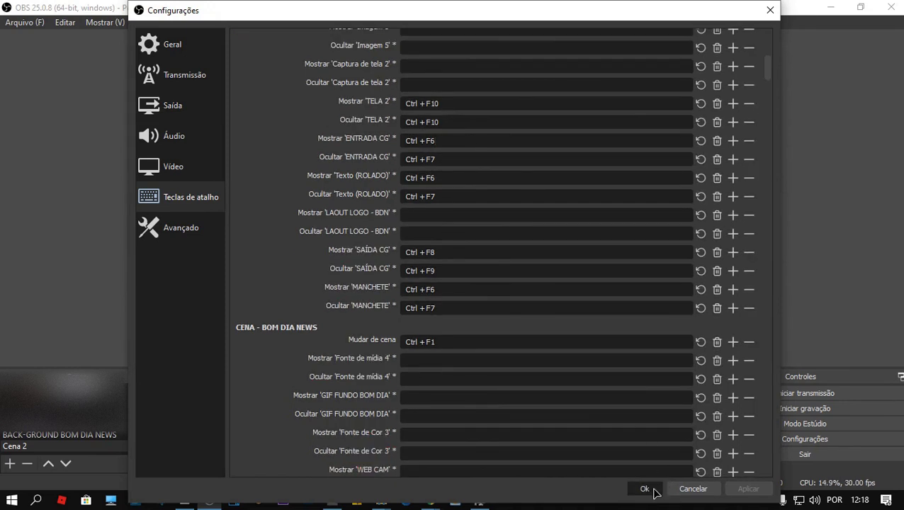
pyautogui.click(653, 489)
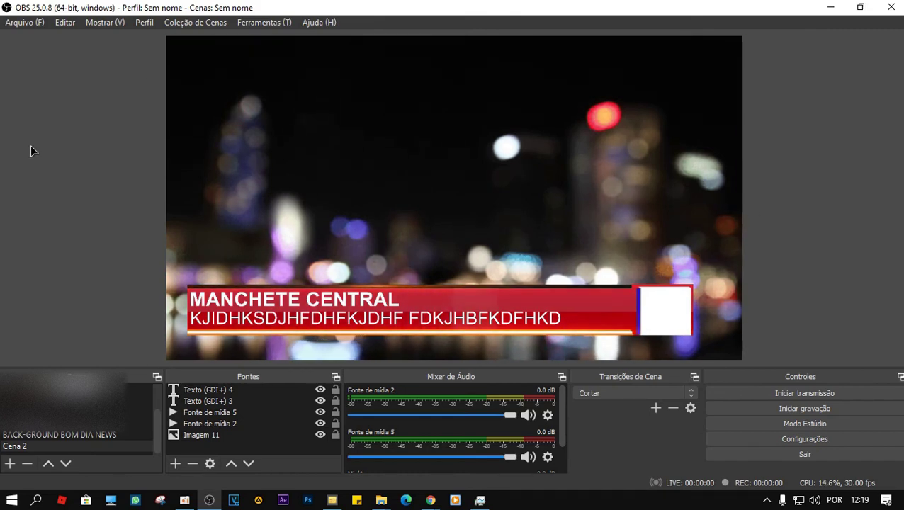
# Take the lower third off by hotkey, and demonstrate manually showing and hiding Fonte de mídia 2, Texto (GDI+) 3 and Texto (GDI+) 4
pyautogui.press('F2')
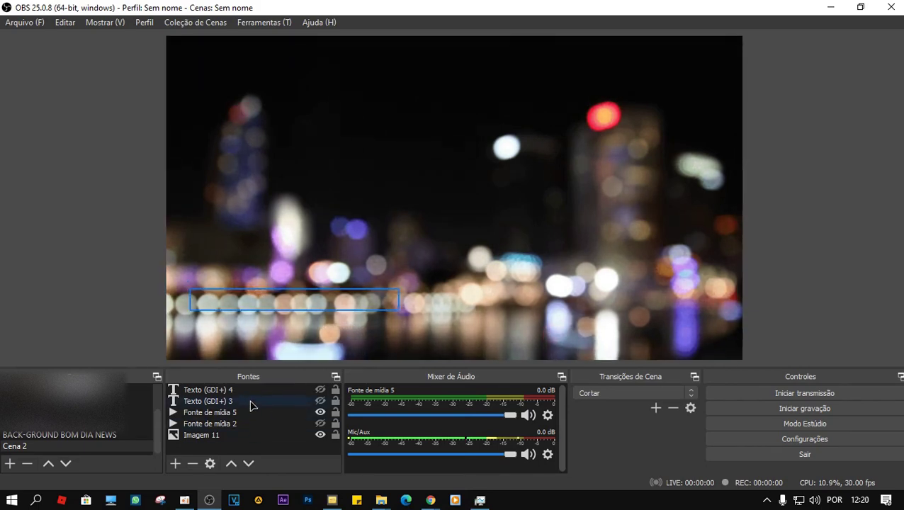
pyautogui.click(246, 435)
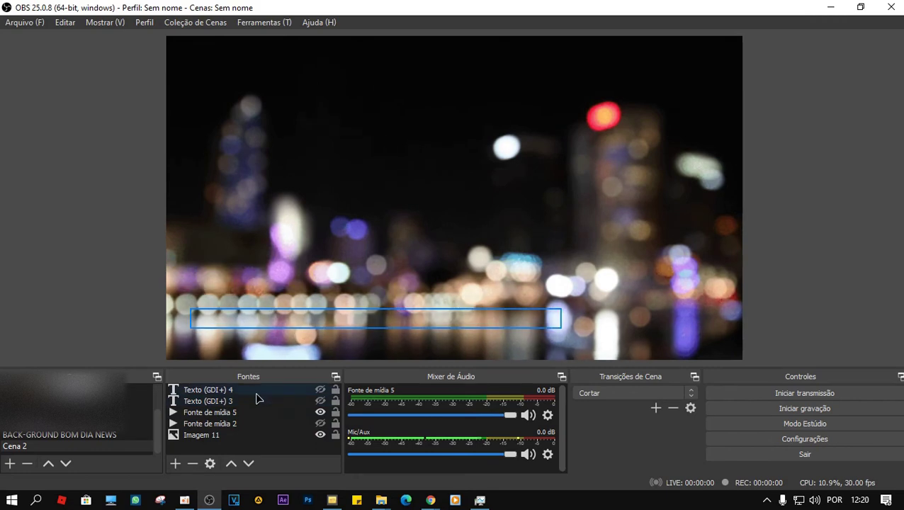
pyautogui.click(257, 413)
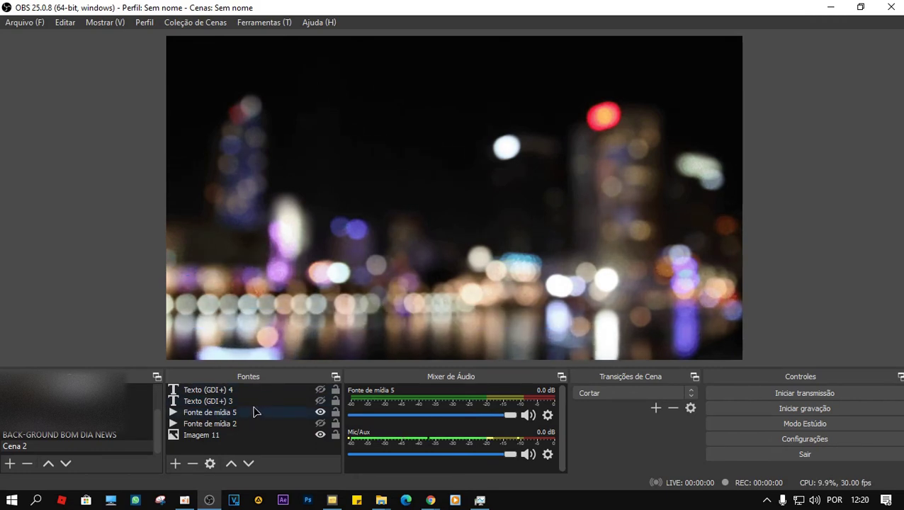
pyautogui.click(276, 391)
pyautogui.click(326, 402)
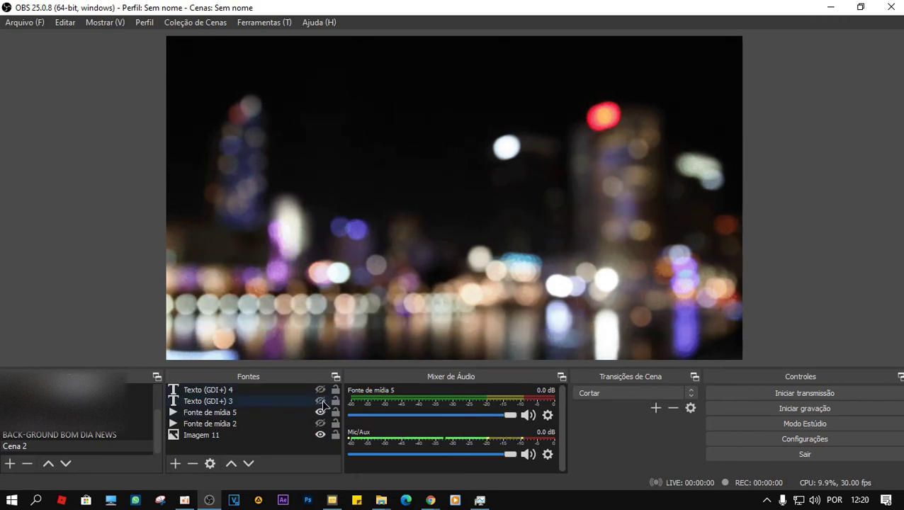
pyautogui.click(321, 401)
pyautogui.click(320, 400)
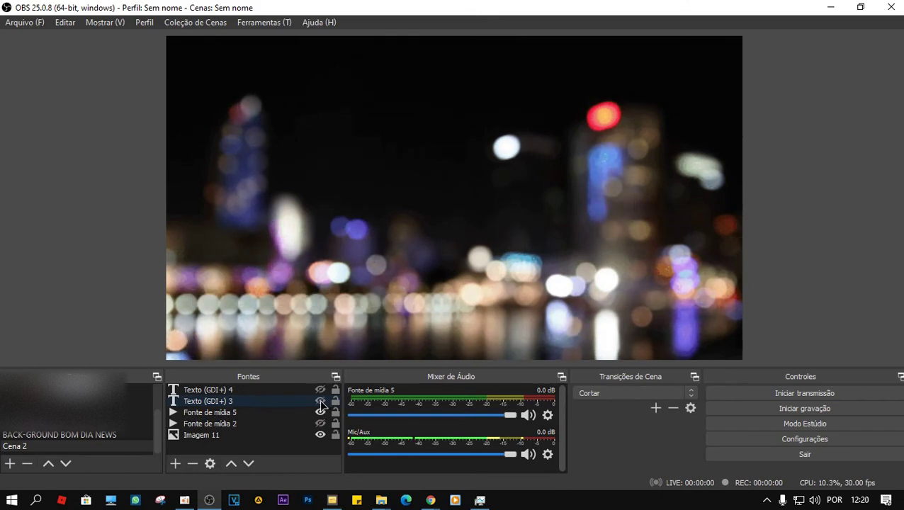
pyautogui.click(320, 425)
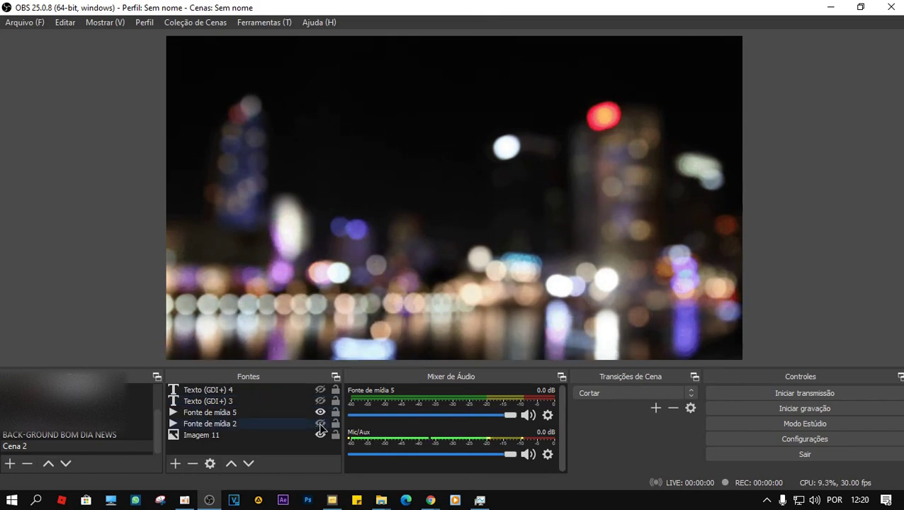
pyautogui.click(320, 424)
pyautogui.click(321, 401)
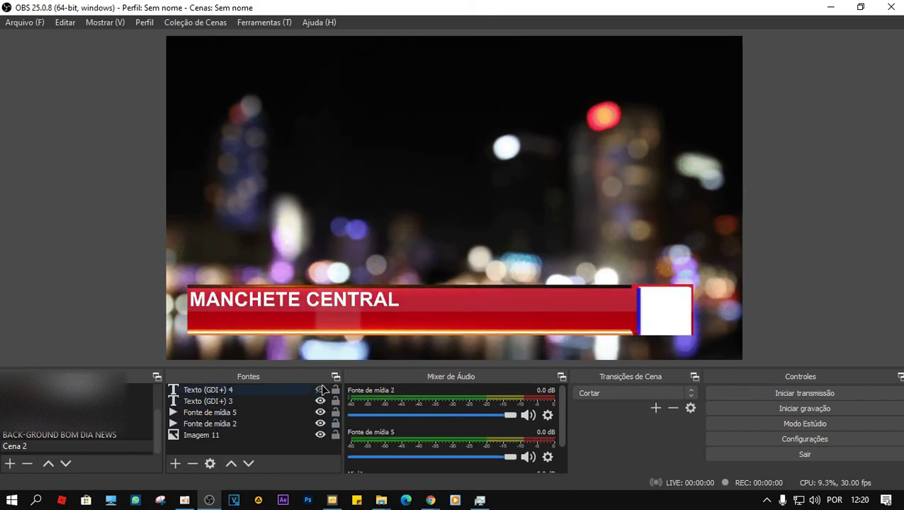
pyautogui.click(321, 390)
pyautogui.click(320, 389)
pyautogui.click(320, 401)
pyautogui.click(320, 424)
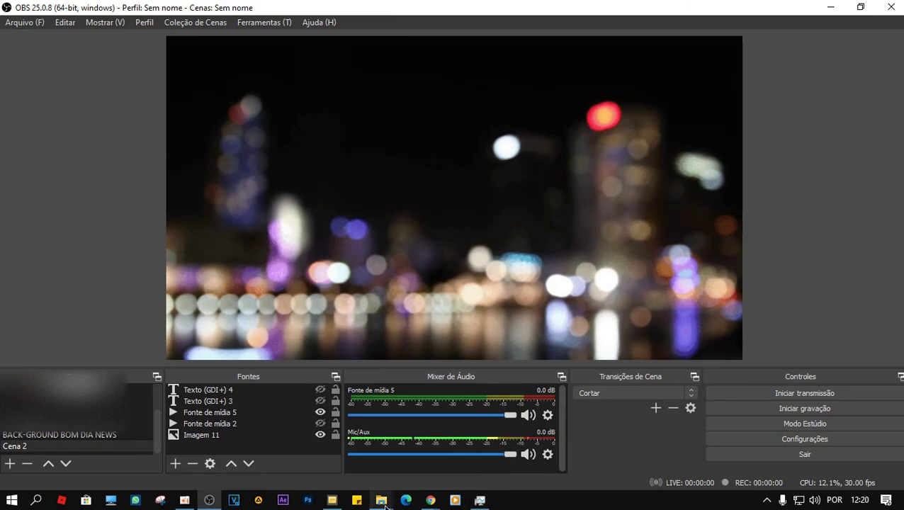
# Bring up the oCam recorder, move it over the preview, and close the 'CG RODAPÉ EM VERMELHO - PARA OBS' folder window
pyautogui.click(188, 498)
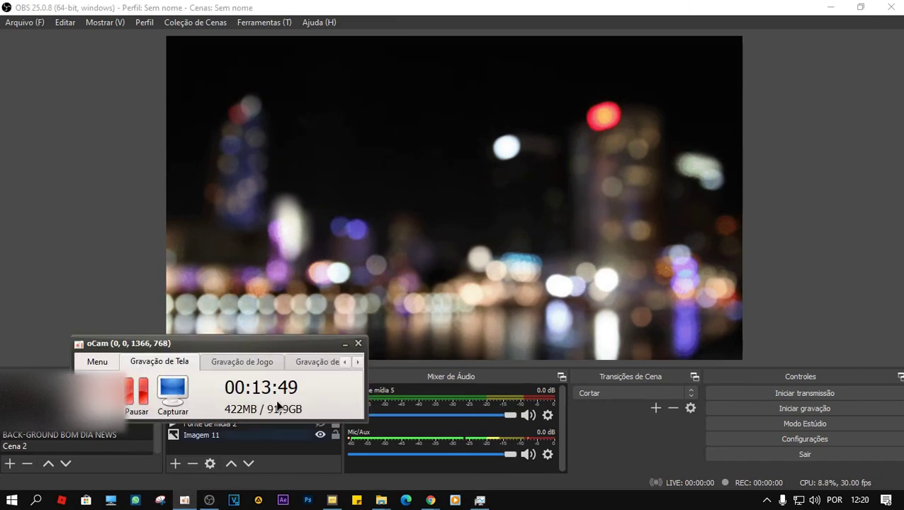
pyautogui.moveTo(289, 344); pyautogui.dragTo(271, 169)
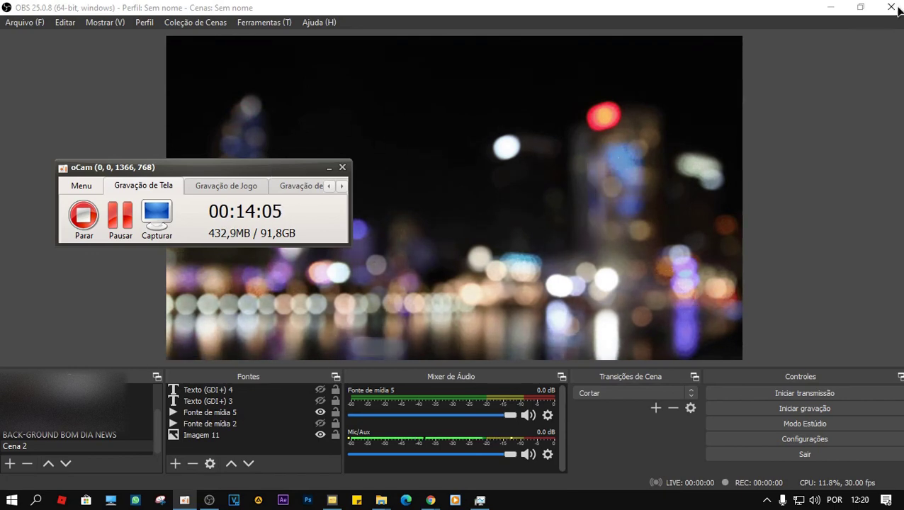
pyautogui.hotkey('alt', 'Tab')
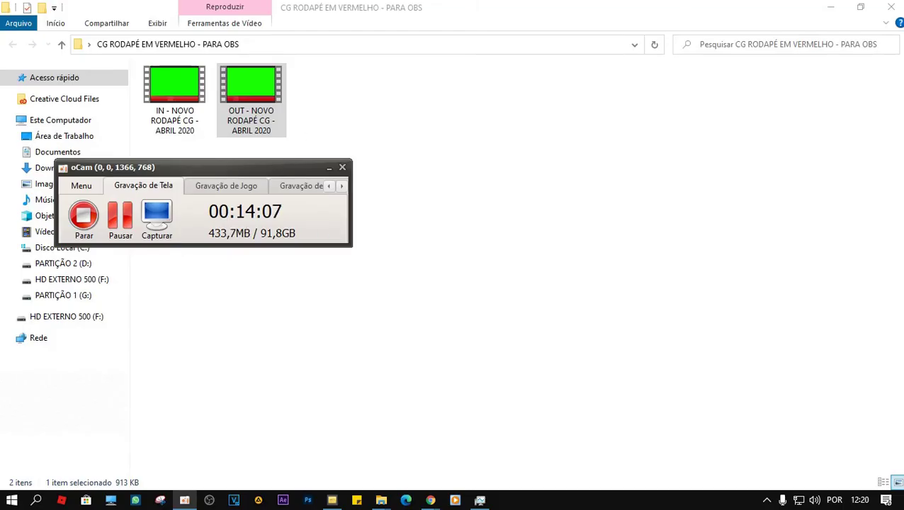
pyautogui.click(892, 7)
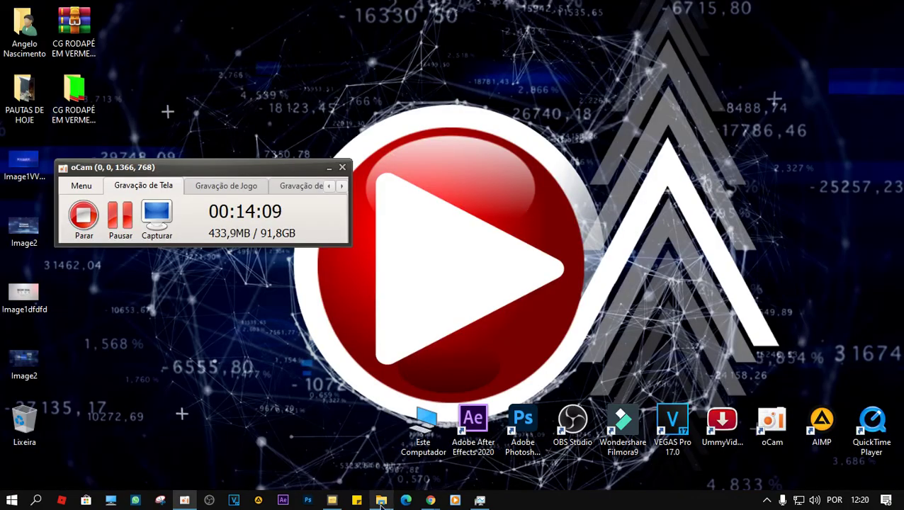
# Switch to Chrome and play the 'TUCANOS ENTOCADOS' YouTube video to examine its news lower third
pyautogui.moveTo(429, 502)
pyautogui.click(565, 471)
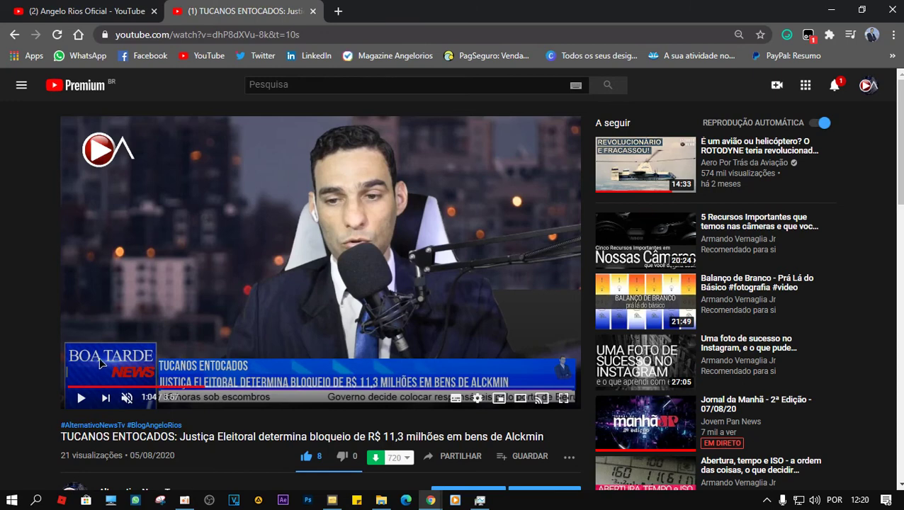
pyautogui.press('space')
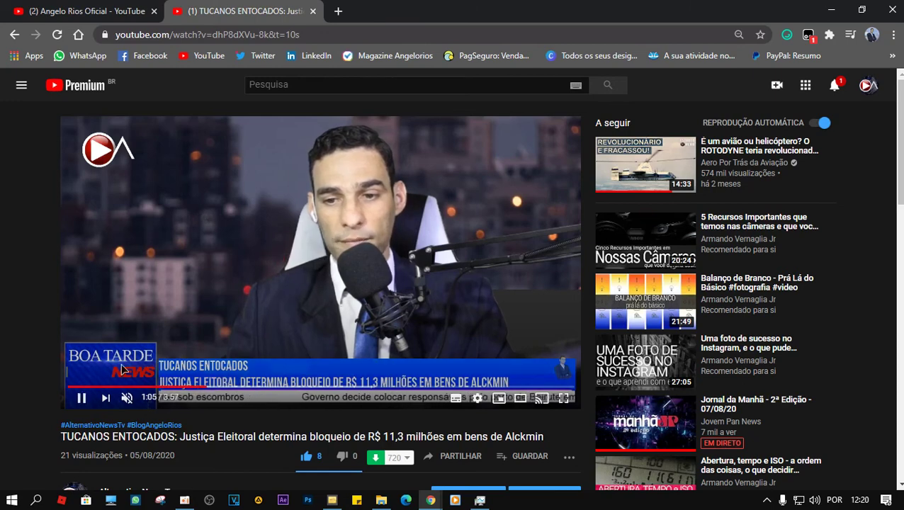